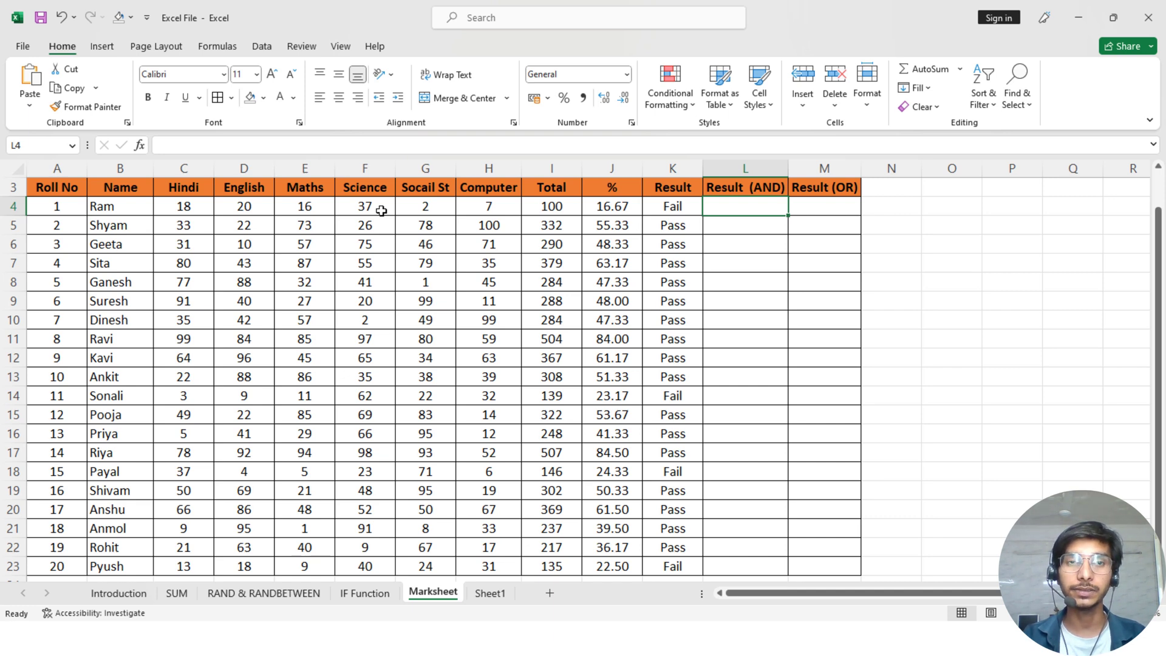
# Step: Examine the first student's marks in all six subjects, from Hindi to Computer, in row 4
pyautogui.moveTo(187, 207); pyautogui.dragTo(489, 214)
pyautogui.click(357, 227)
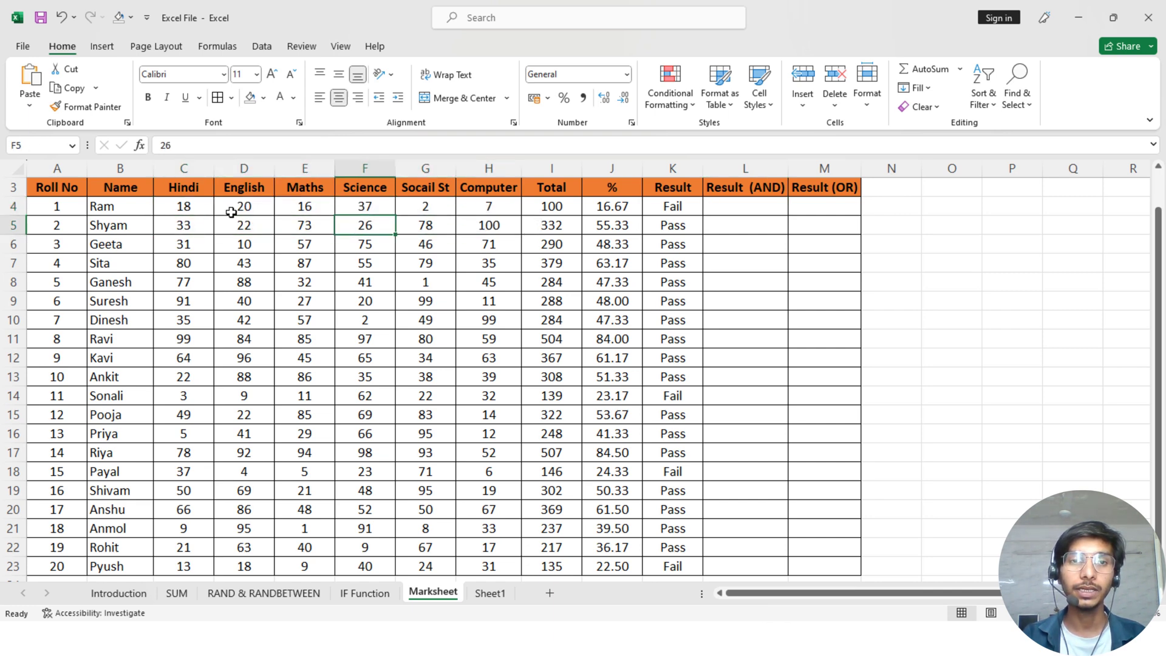
pyautogui.click(193, 209)
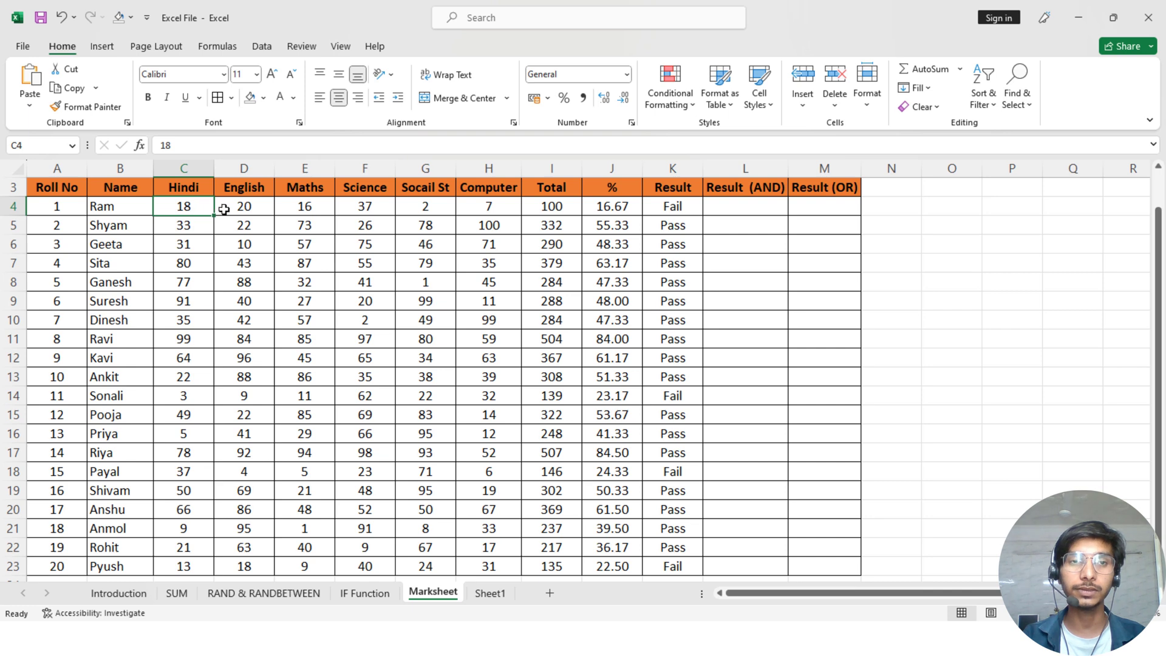
pyautogui.click(225, 209)
pyautogui.click(288, 208)
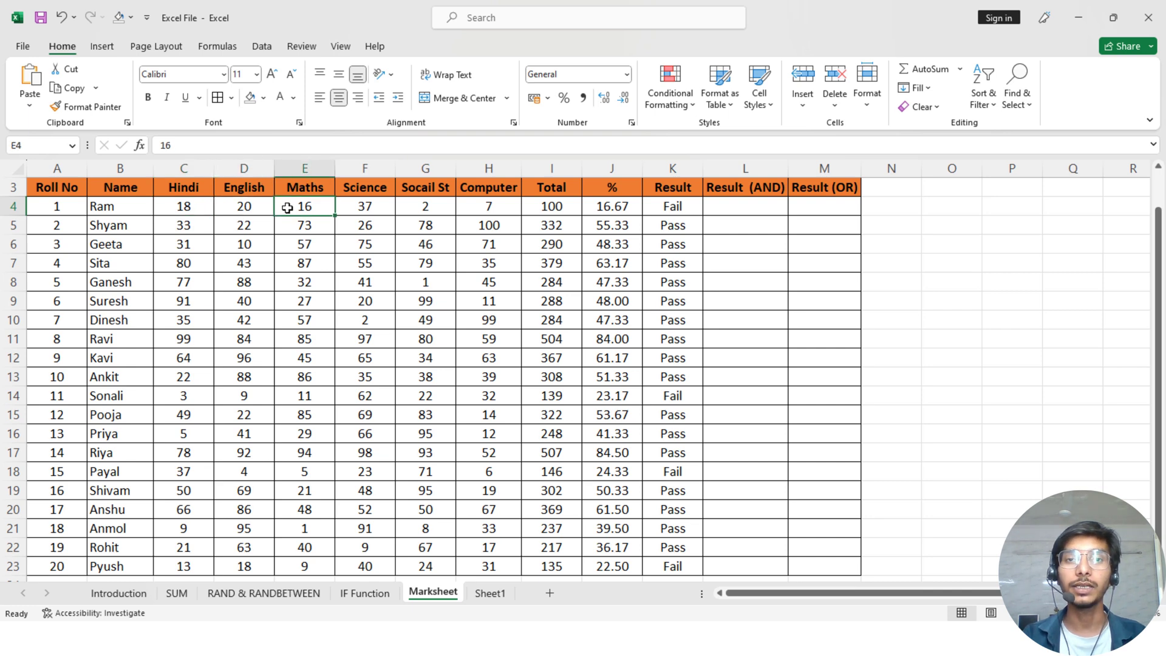
pyautogui.click(359, 206)
pyautogui.click(420, 206)
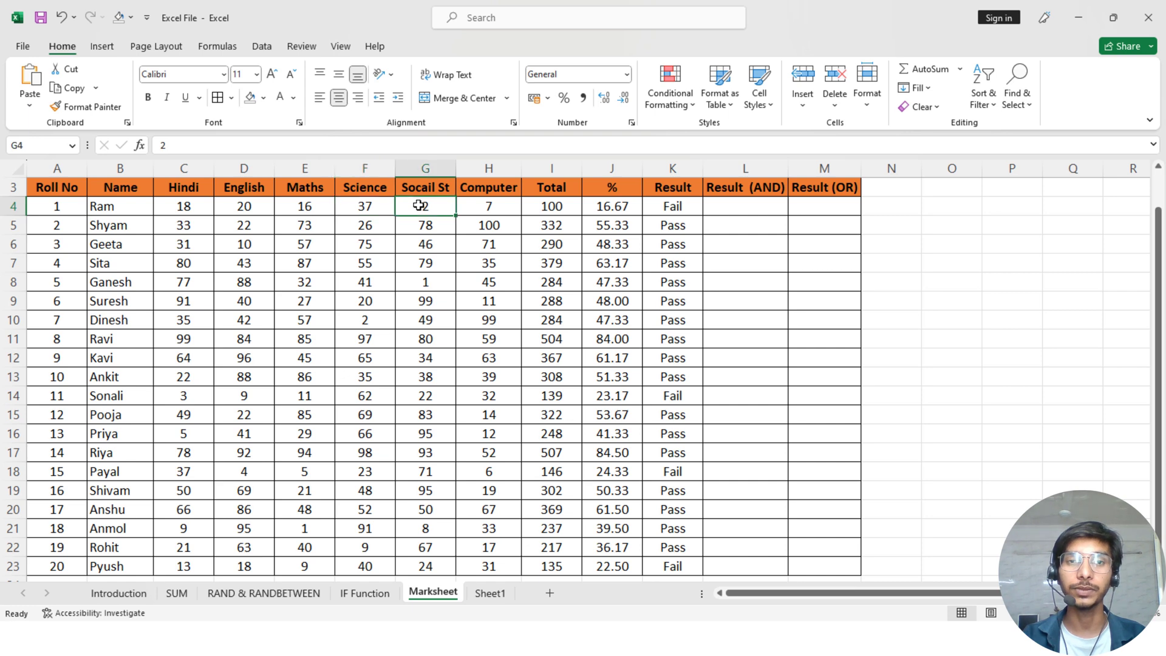
pyautogui.click(469, 209)
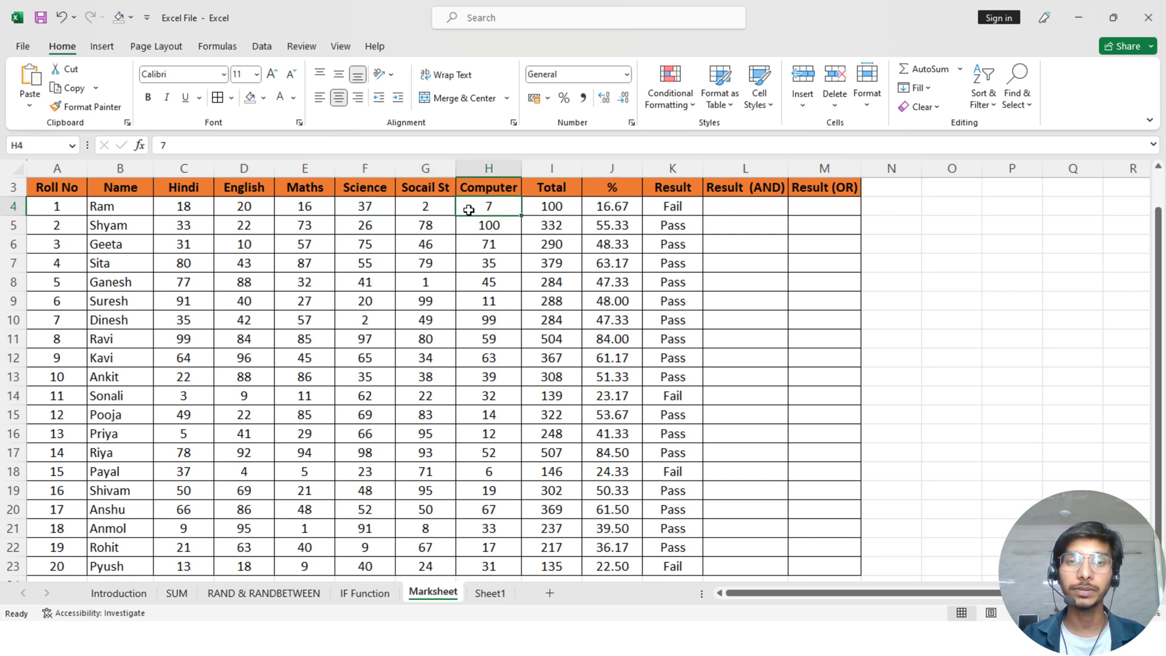
pyautogui.click(385, 210)
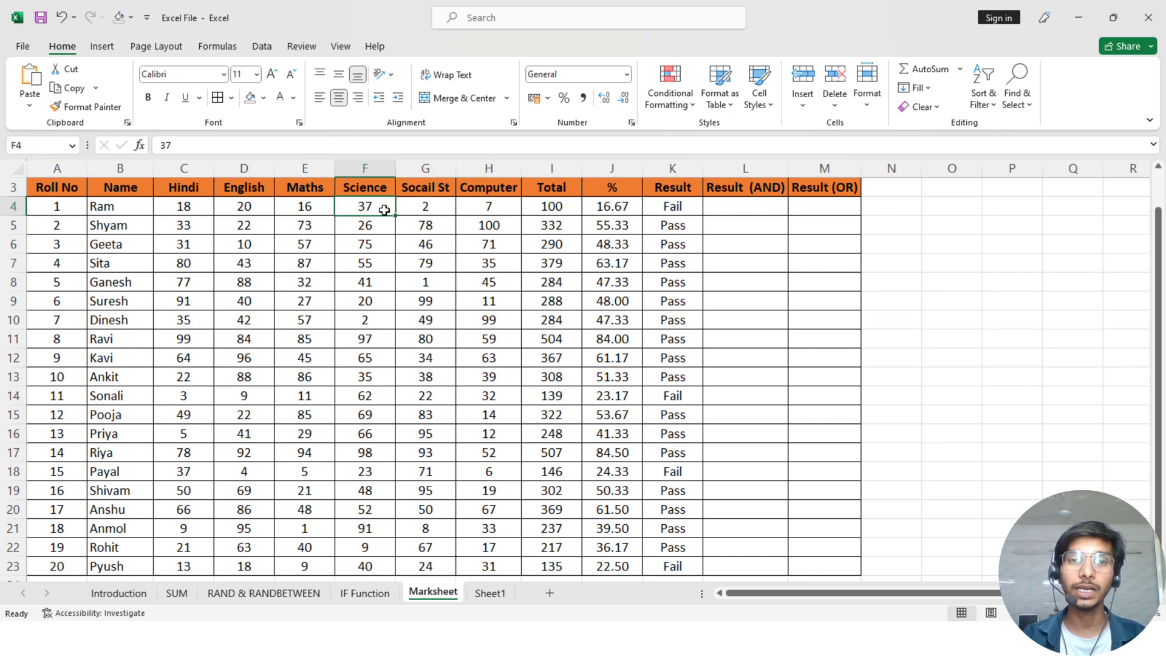
pyautogui.click(444, 208)
pyautogui.click(474, 207)
pyautogui.click(367, 220)
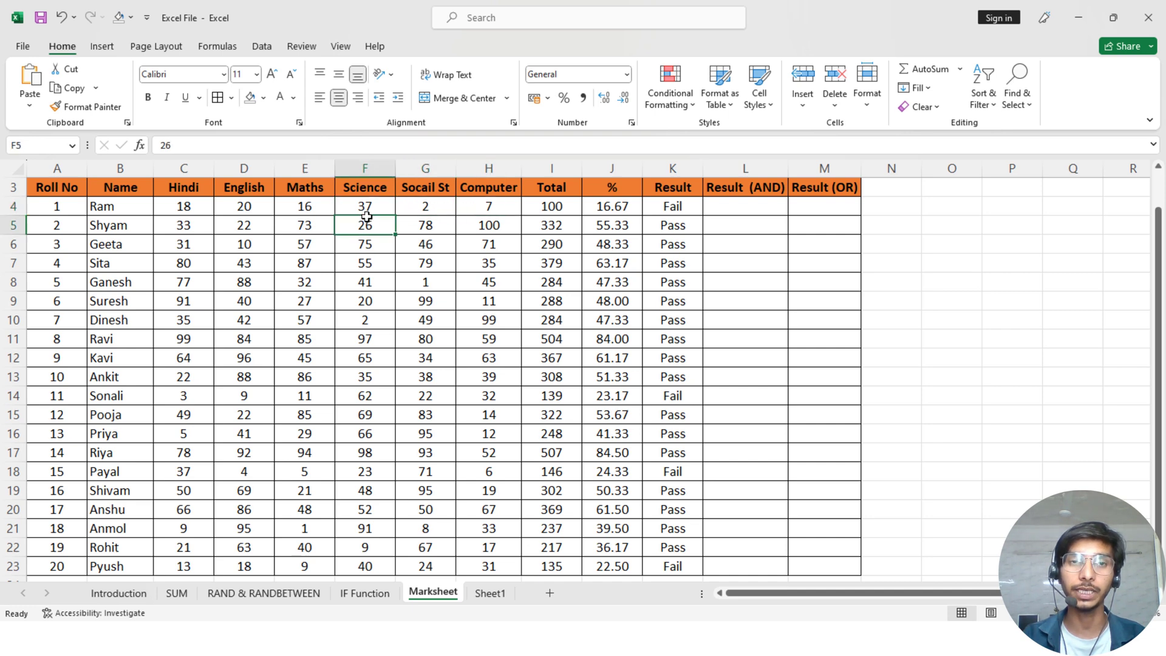
pyautogui.click(349, 207)
pyautogui.click(311, 207)
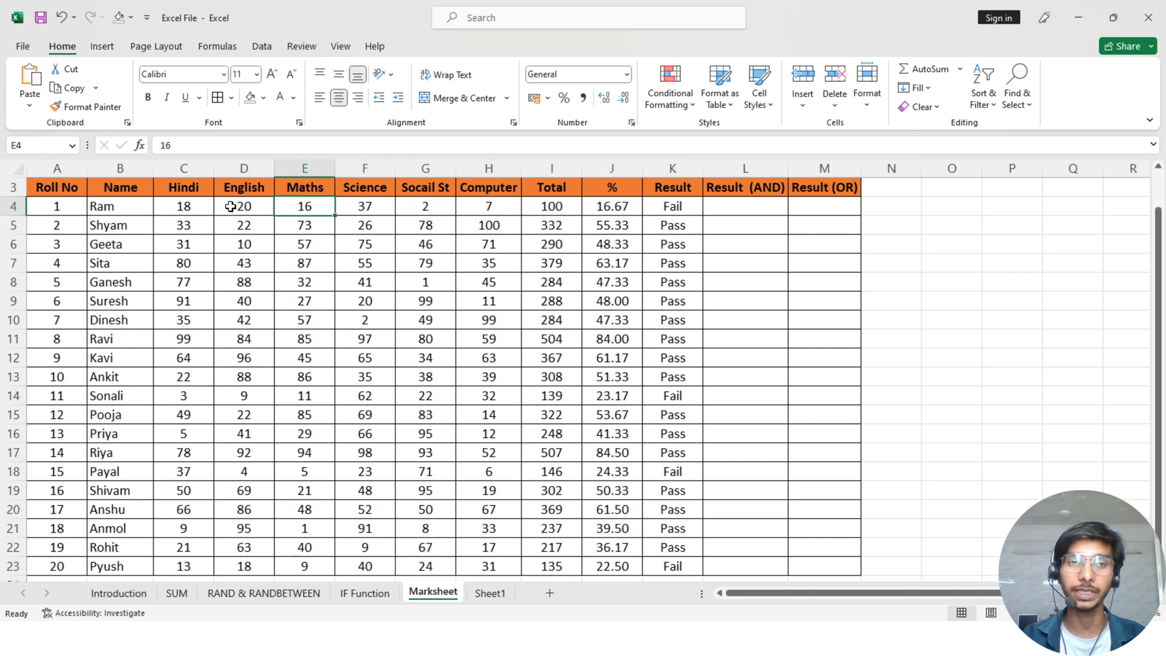
pyautogui.click(207, 207)
pyautogui.click(228, 207)
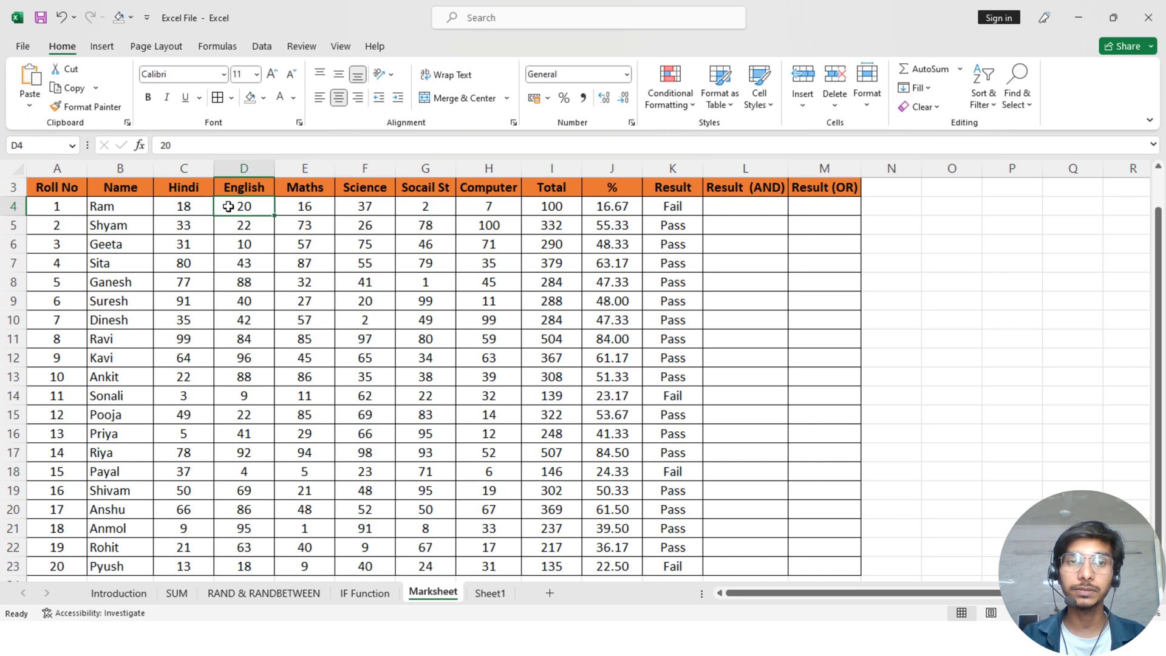
pyautogui.click(294, 204)
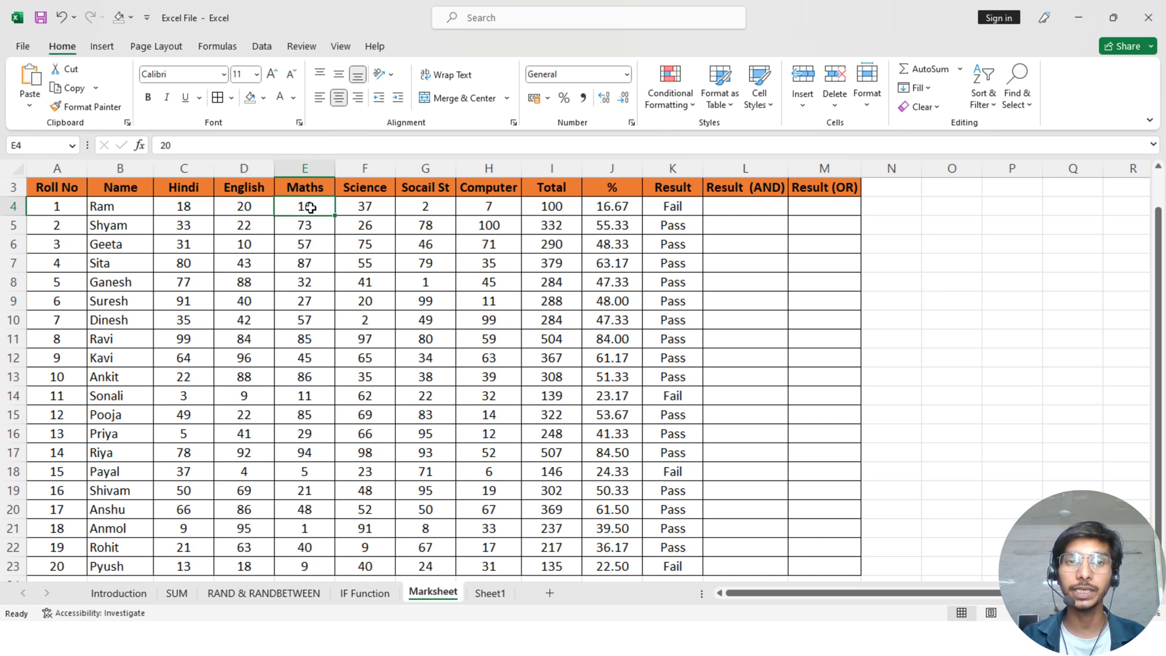
pyautogui.click(183, 206)
pyautogui.click(238, 214)
pyautogui.click(314, 204)
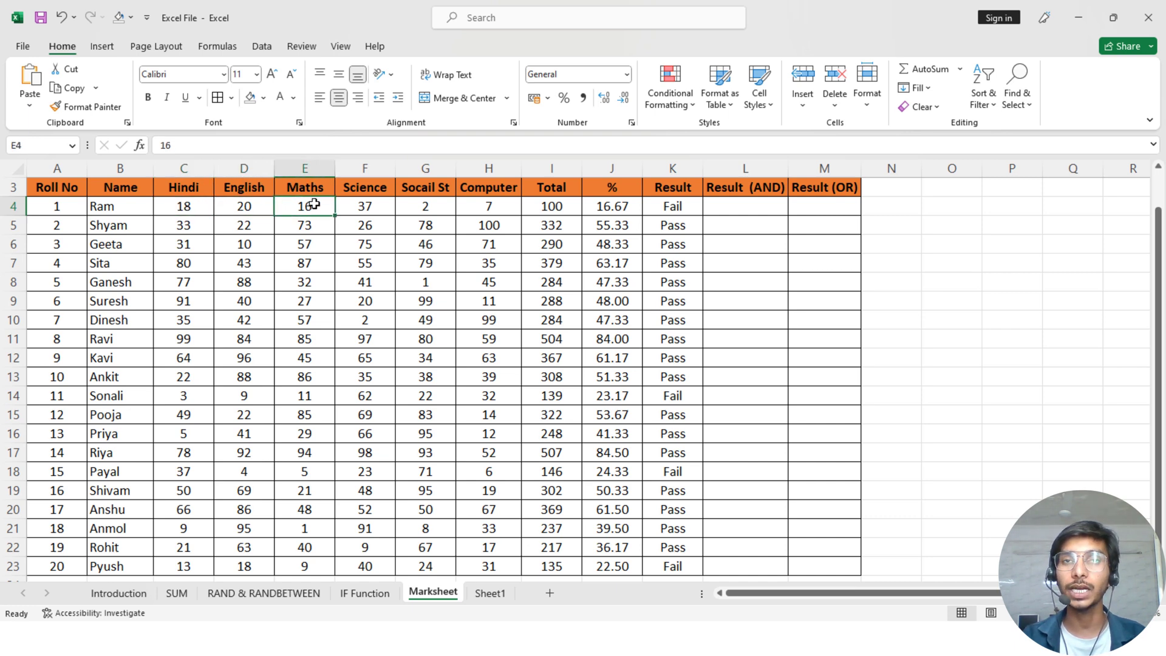
pyautogui.click(357, 206)
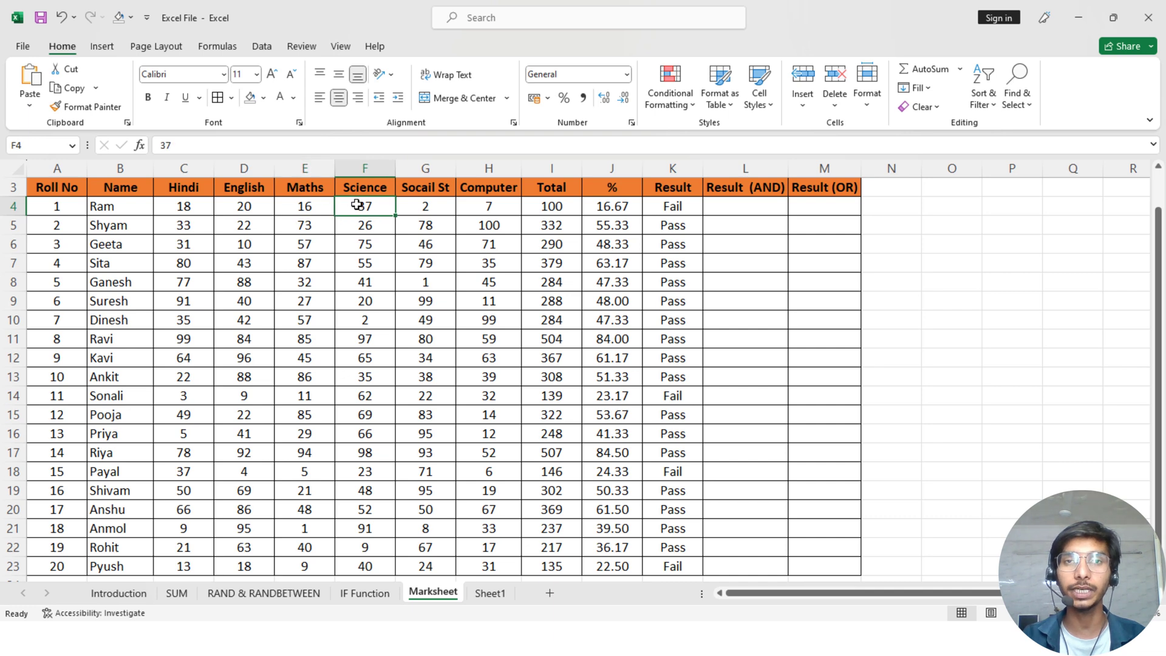
pyautogui.click(417, 205)
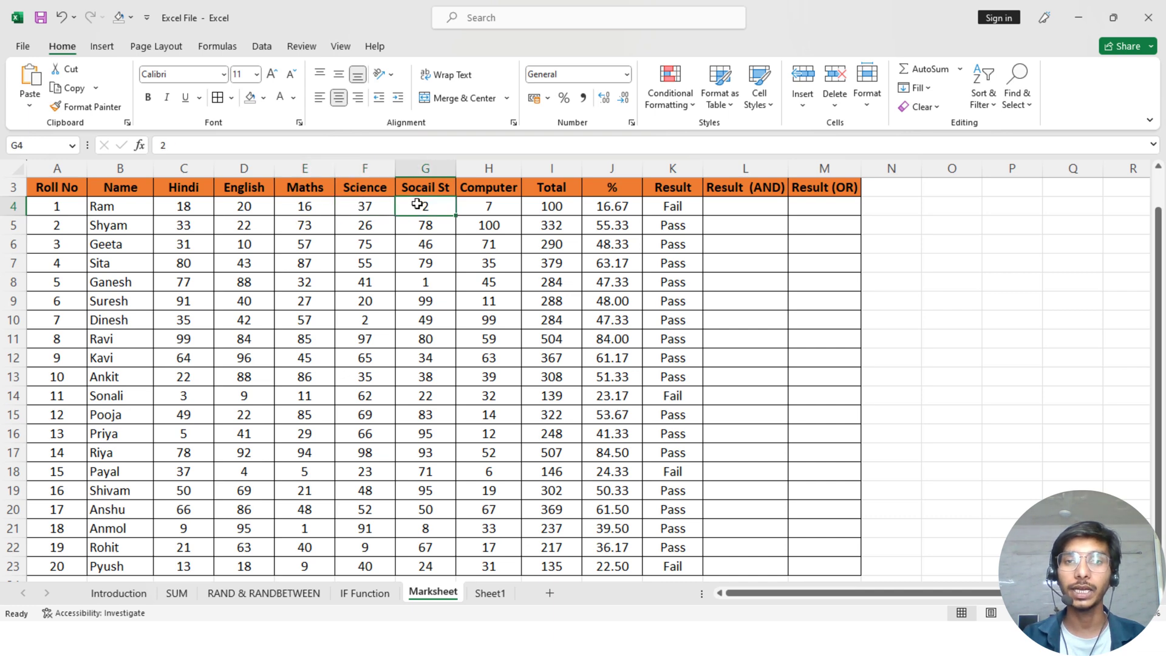
pyautogui.click(465, 204)
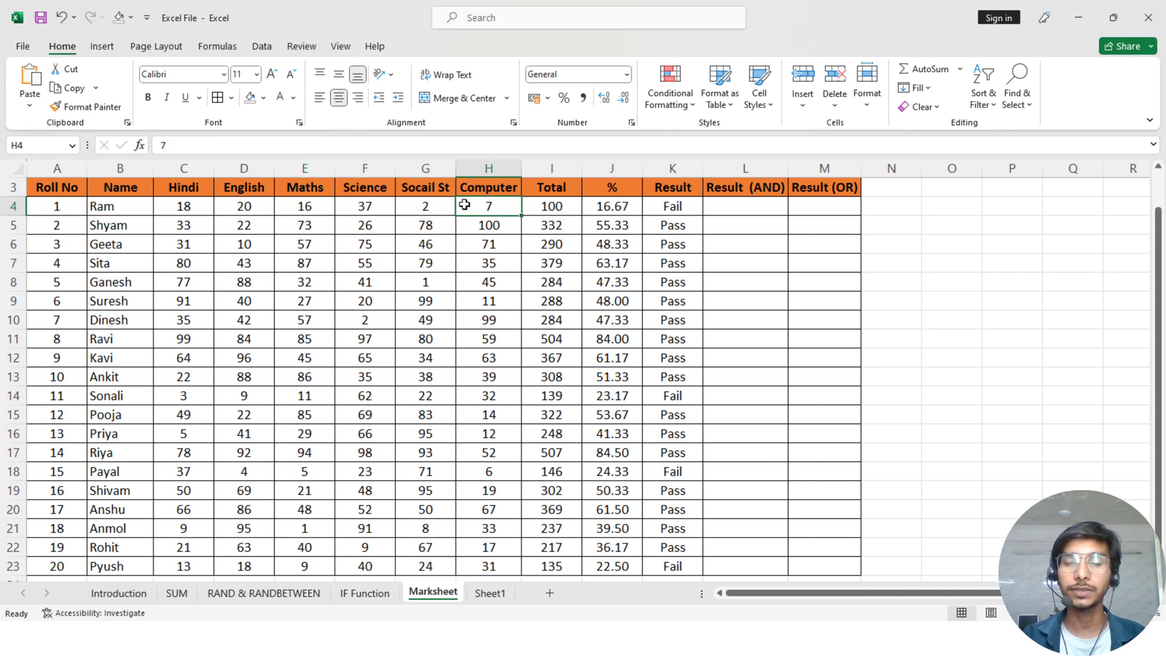
# Step: Begin an IF formula in L4 with a nested AND test whose first condition is C4>=33
pyautogui.click(743, 206)
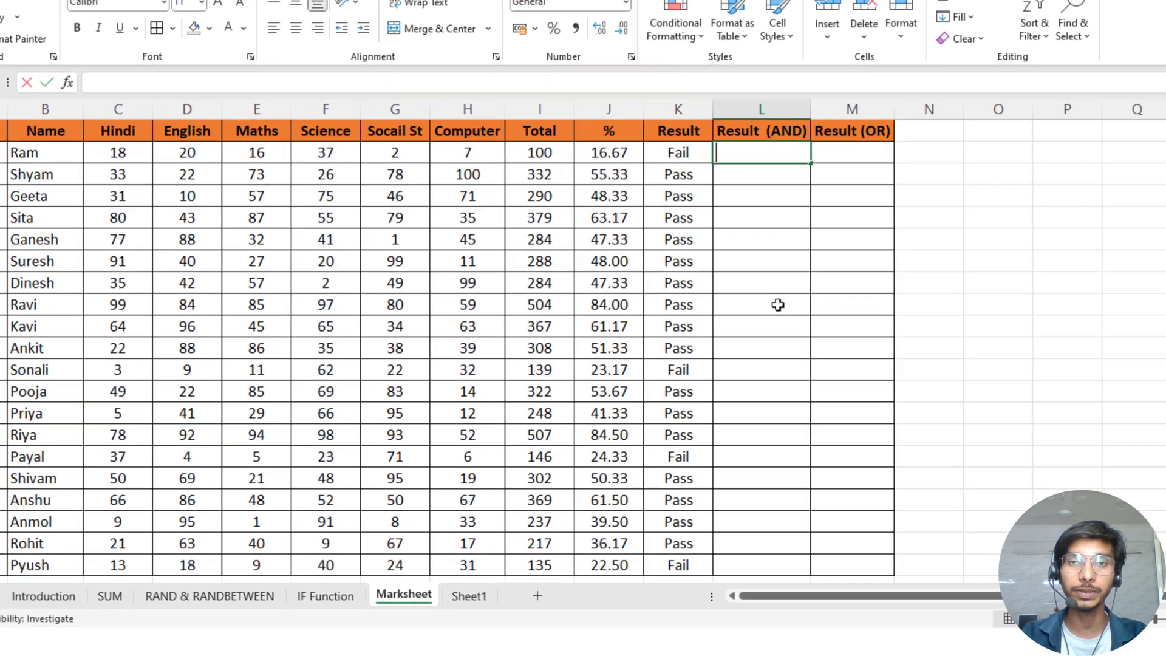
pyautogui.write('=IF(')
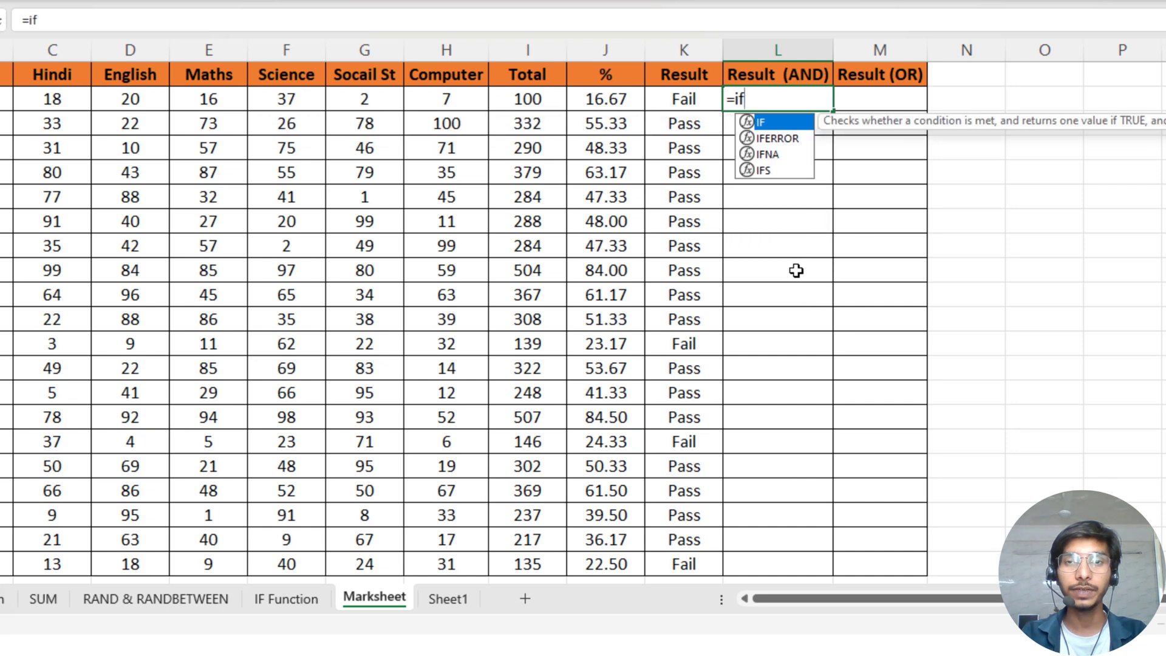
pyautogui.write('and')
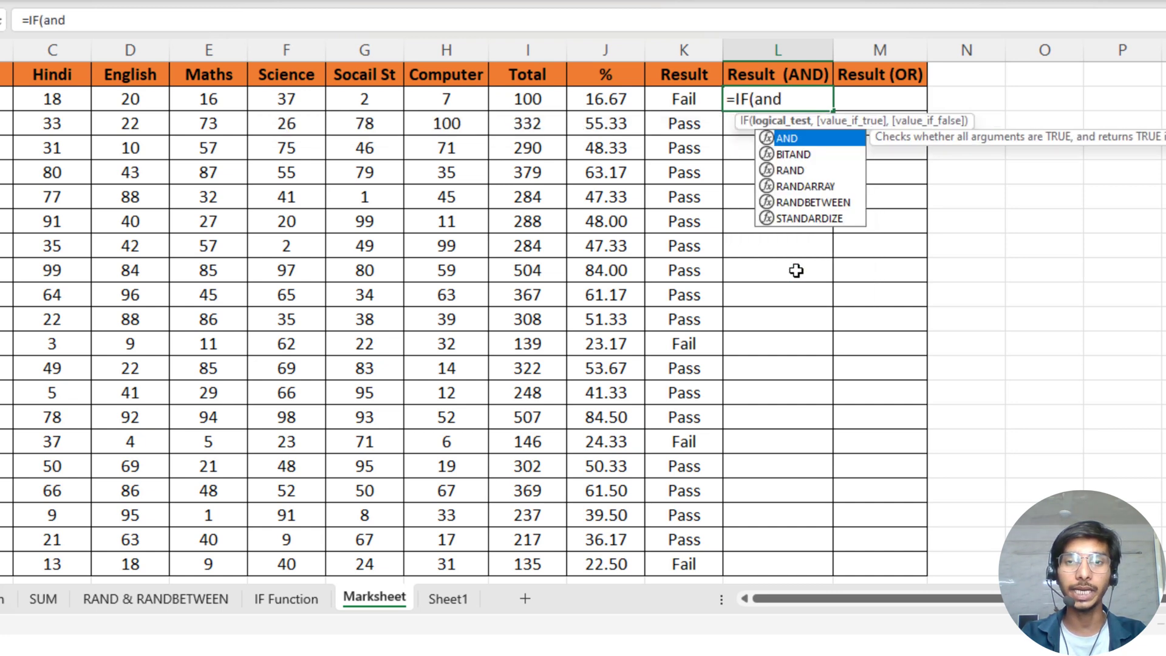
pyautogui.press('Tab')
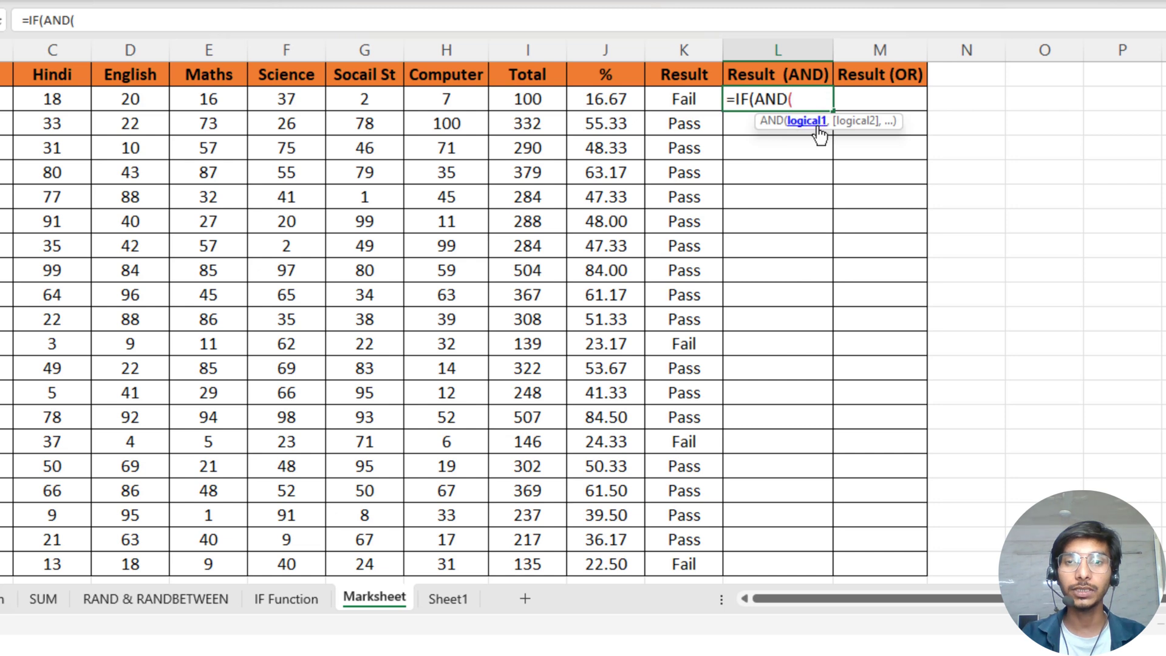
pyautogui.click(49, 102)
pyautogui.write('>')
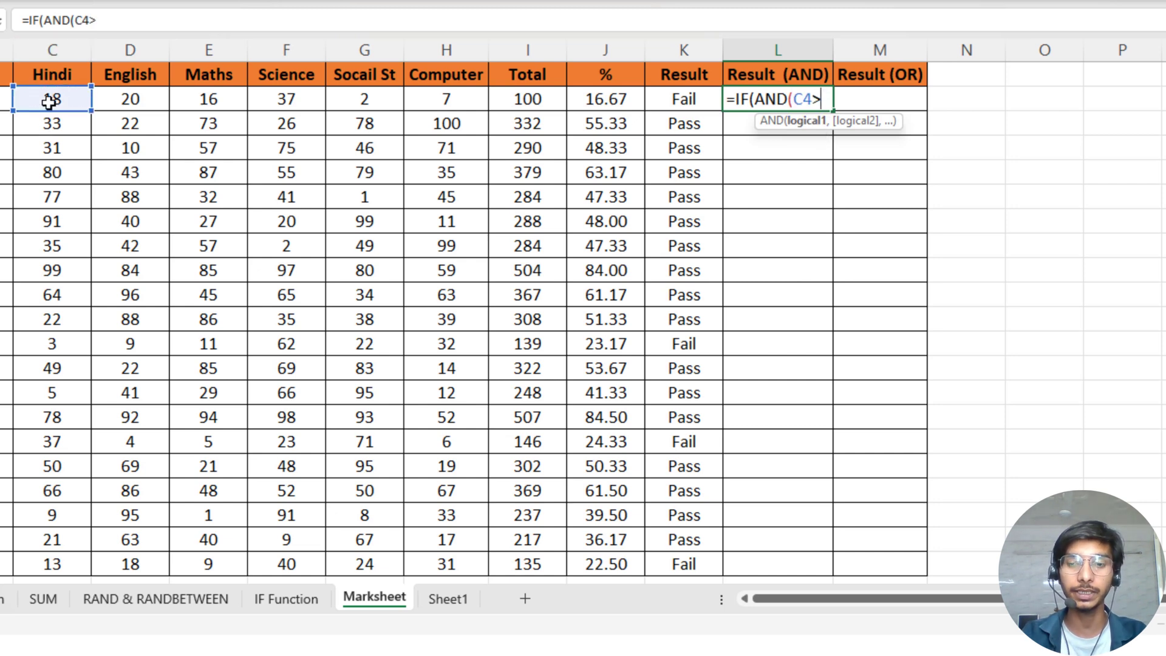
pyautogui.write('=33')
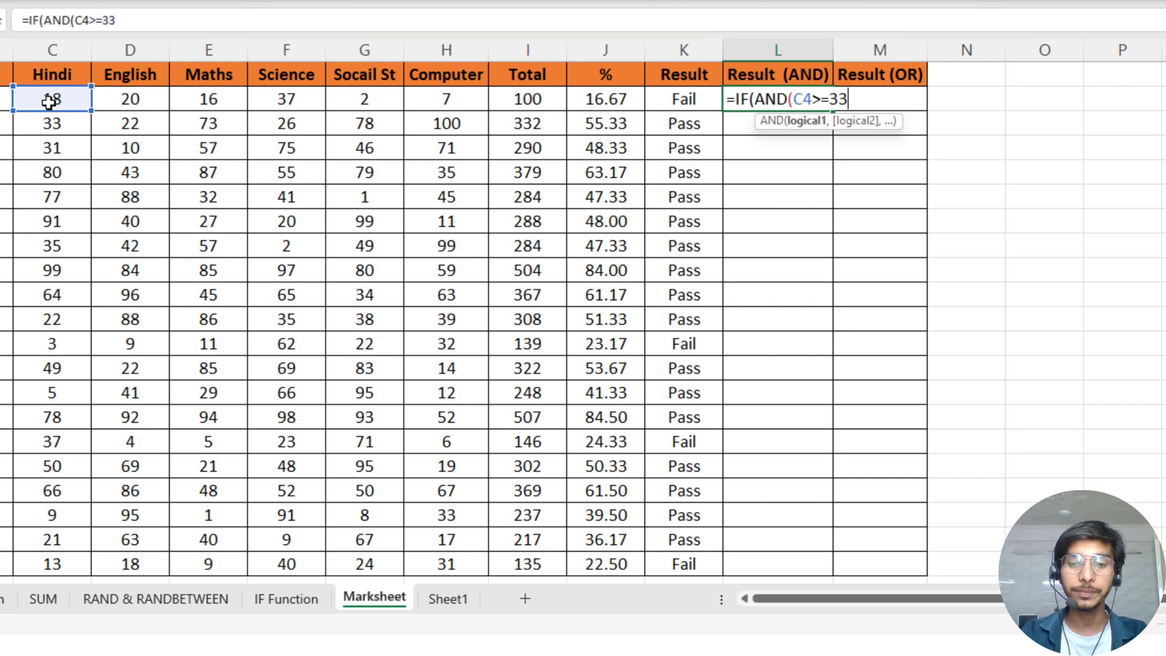
pyautogui.write(',')
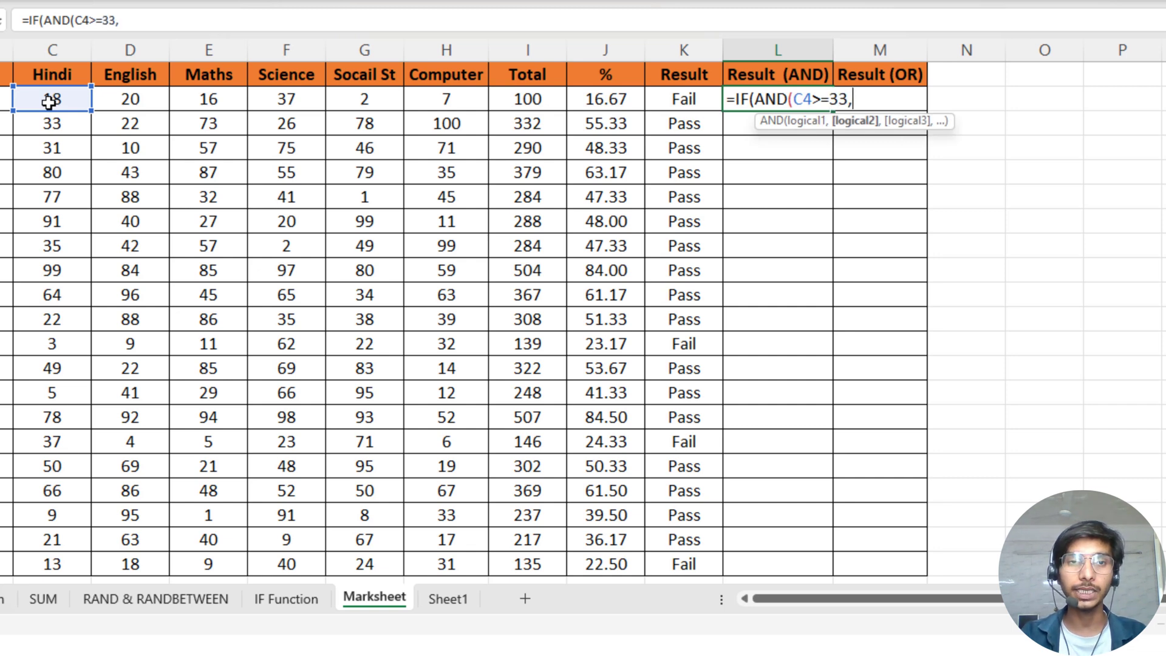
# Step: Add the English and Maths conditions D4>=33 and E4>=33 to the AND test in L4
pyautogui.click(136, 101)
pyautogui.write('>')
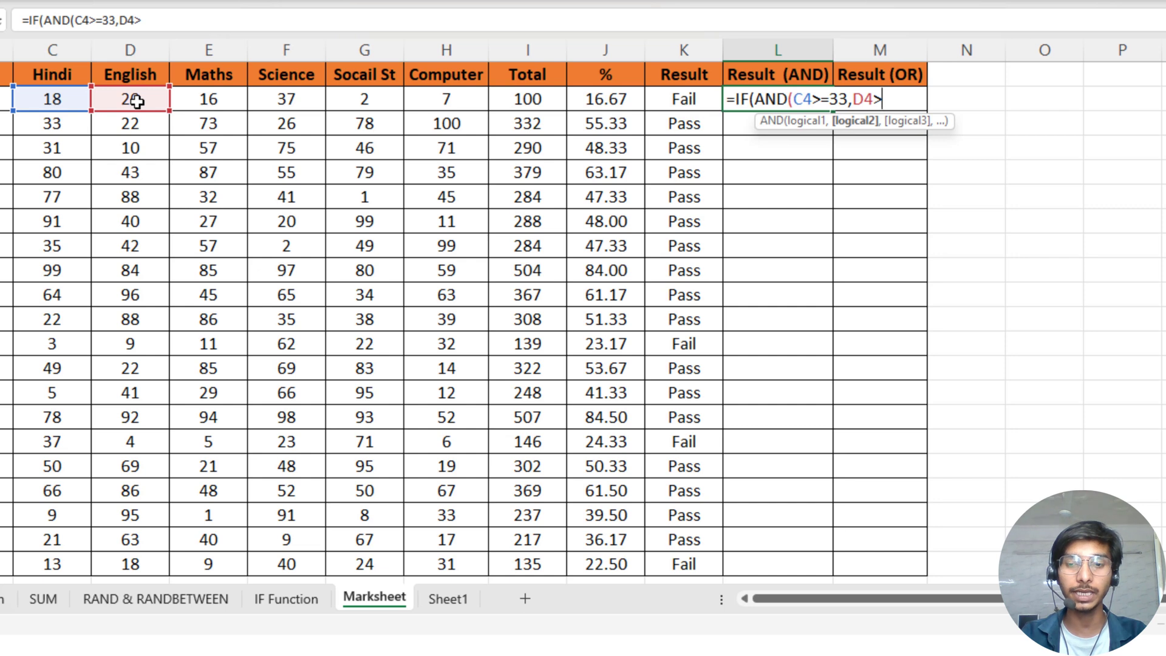
pyautogui.write('=33,')
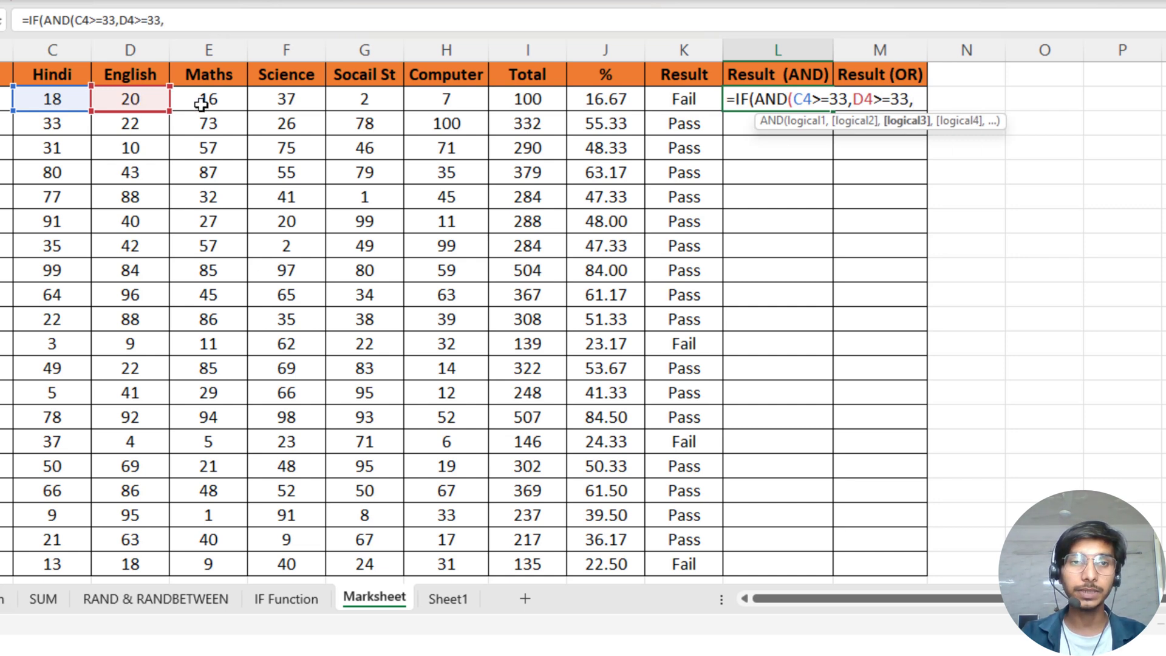
pyautogui.click(204, 107)
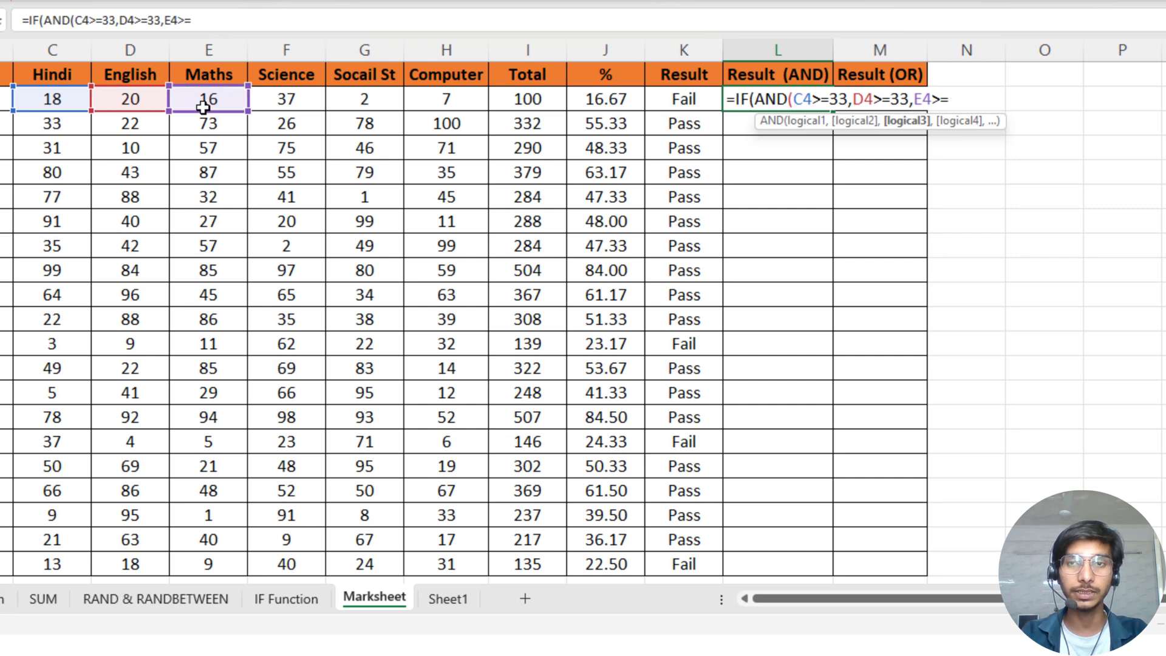
pyautogui.write('=33,')
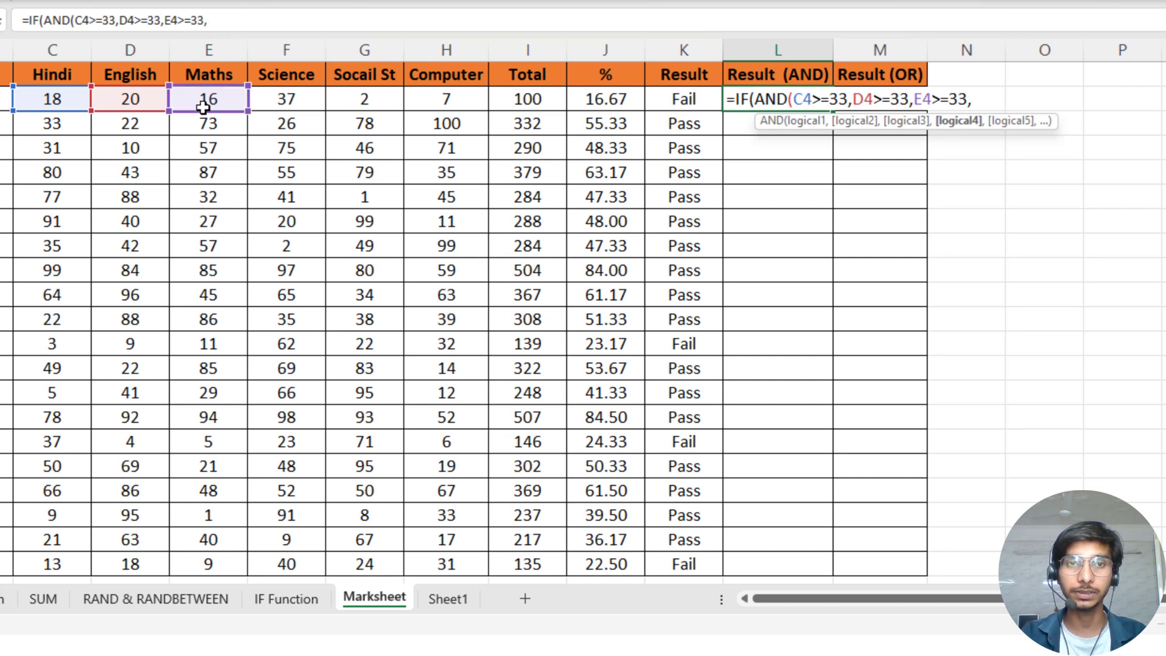
# Step: Add the conditions F4>=33, G4>=33 and H4>=33 for the remaining three subjects to the AND test
pyautogui.click(288, 102)
pyautogui.write('>=33,')
pyautogui.click(340, 105)
pyautogui.write('>=33,')
pyautogui.click(436, 104)
pyautogui.write('>=33,G4>=33,H4>=33')
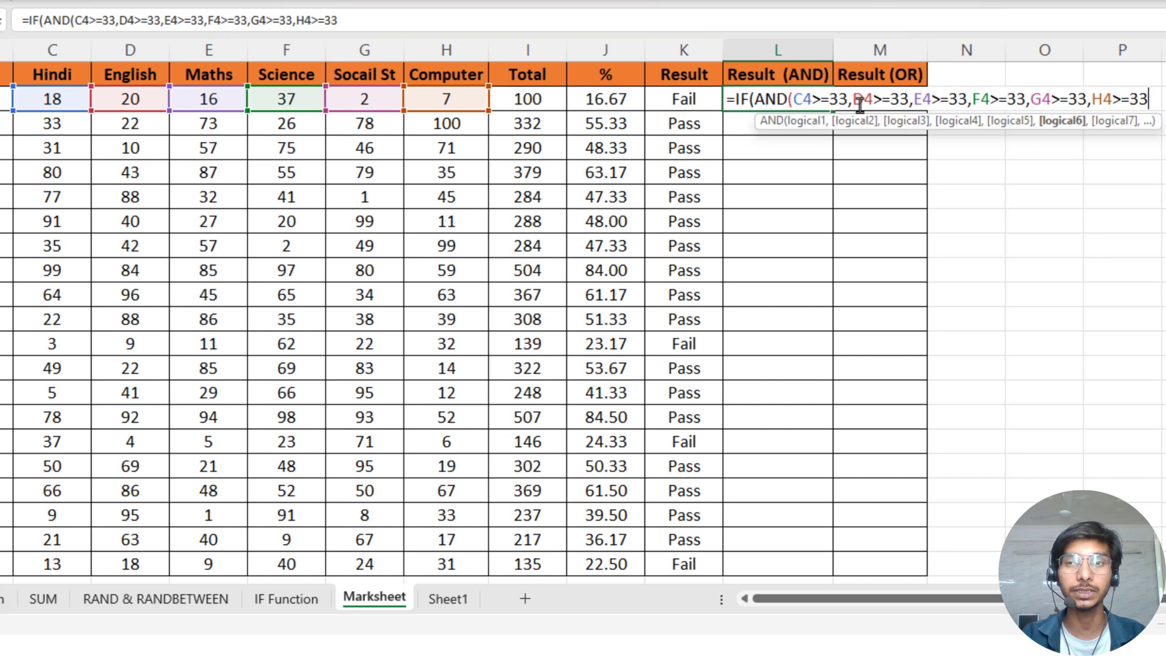
# Step: Close the AND test and complete the L4 formula with "Pass" if true and "Fail" if false, accepting the proposed bracket correction
pyautogui.write(')')
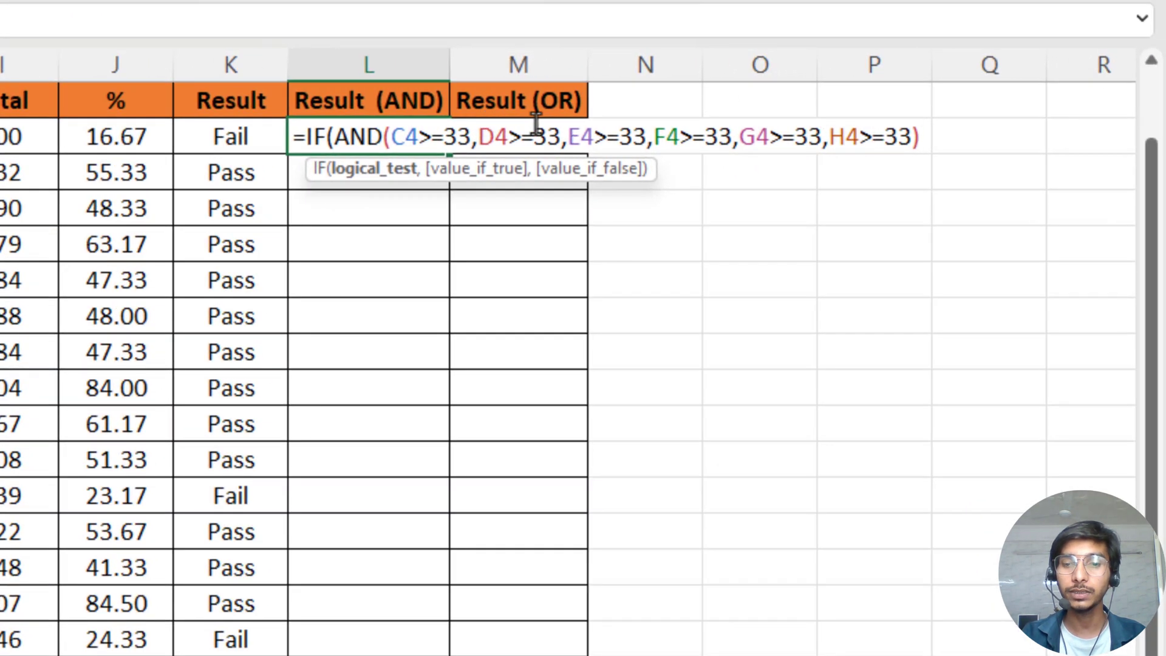
pyautogui.write(',')
pyautogui.write('"P')
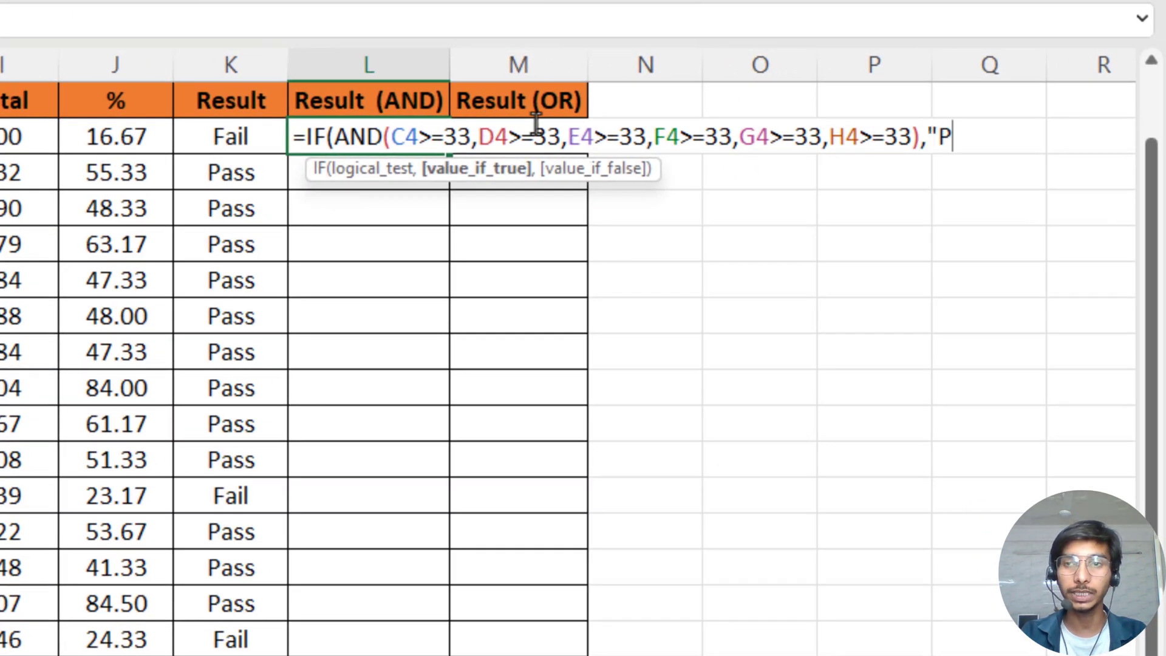
pyautogui.write('ass"')
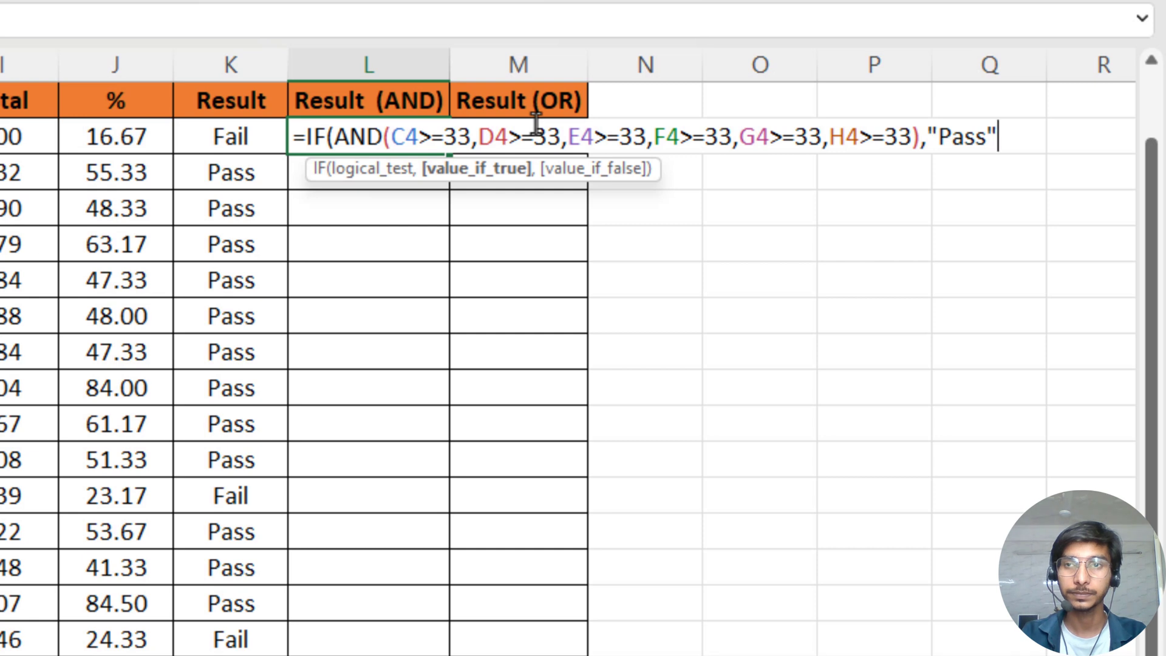
pyautogui.write(',')
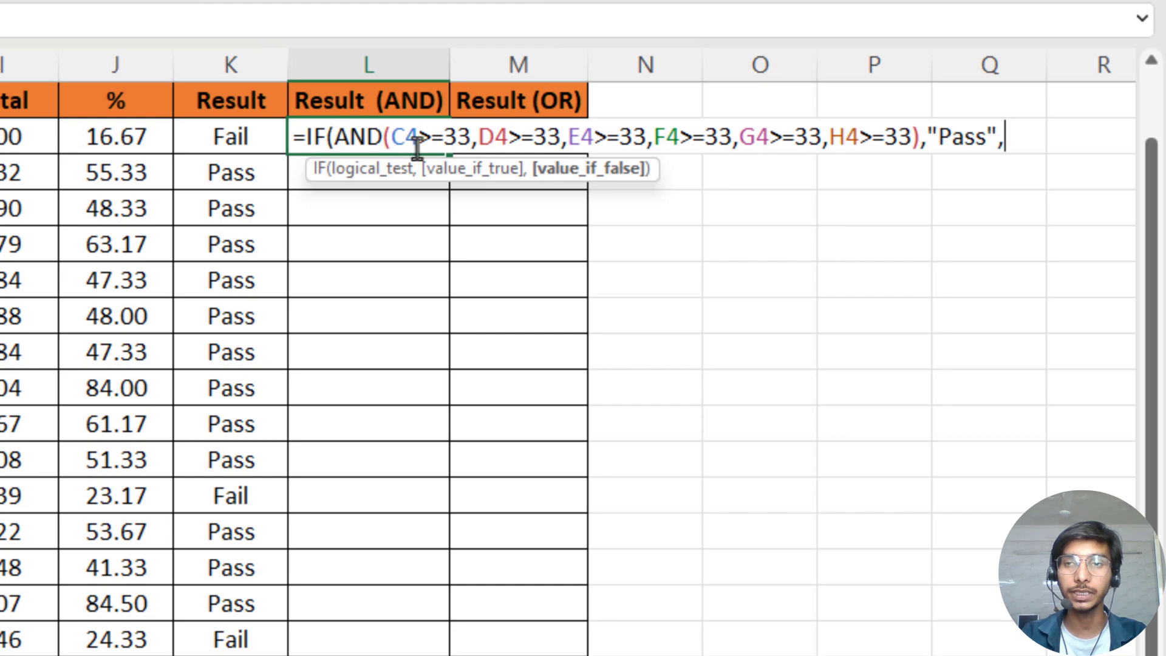
pyautogui.write('"Fai')
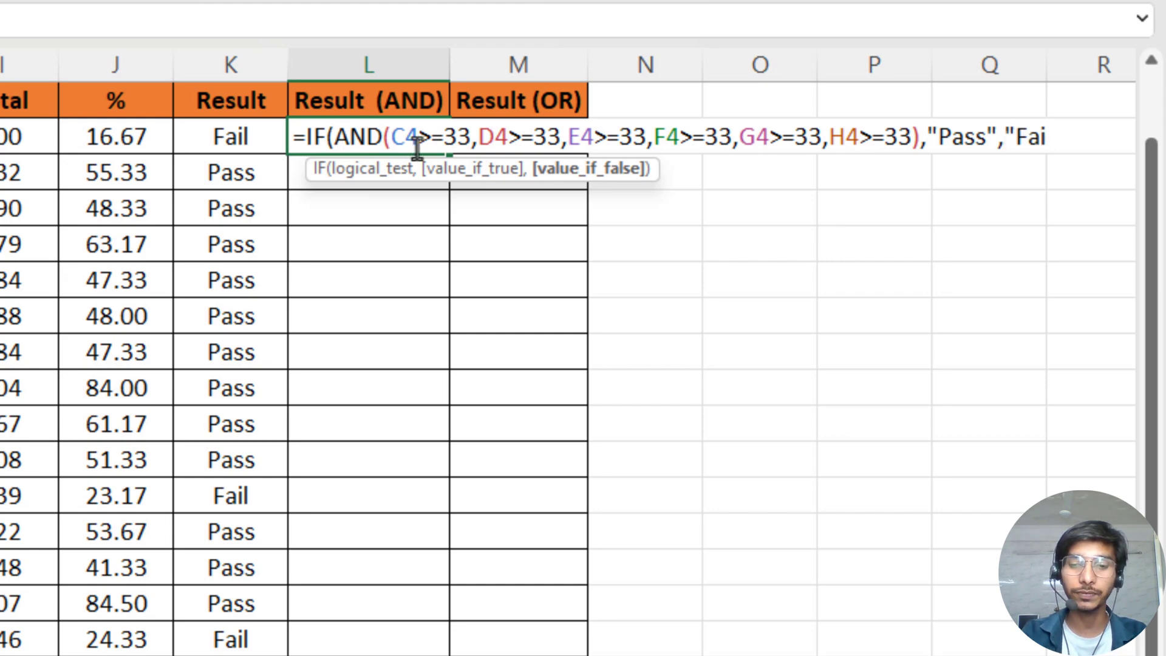
pyautogui.write('l"')
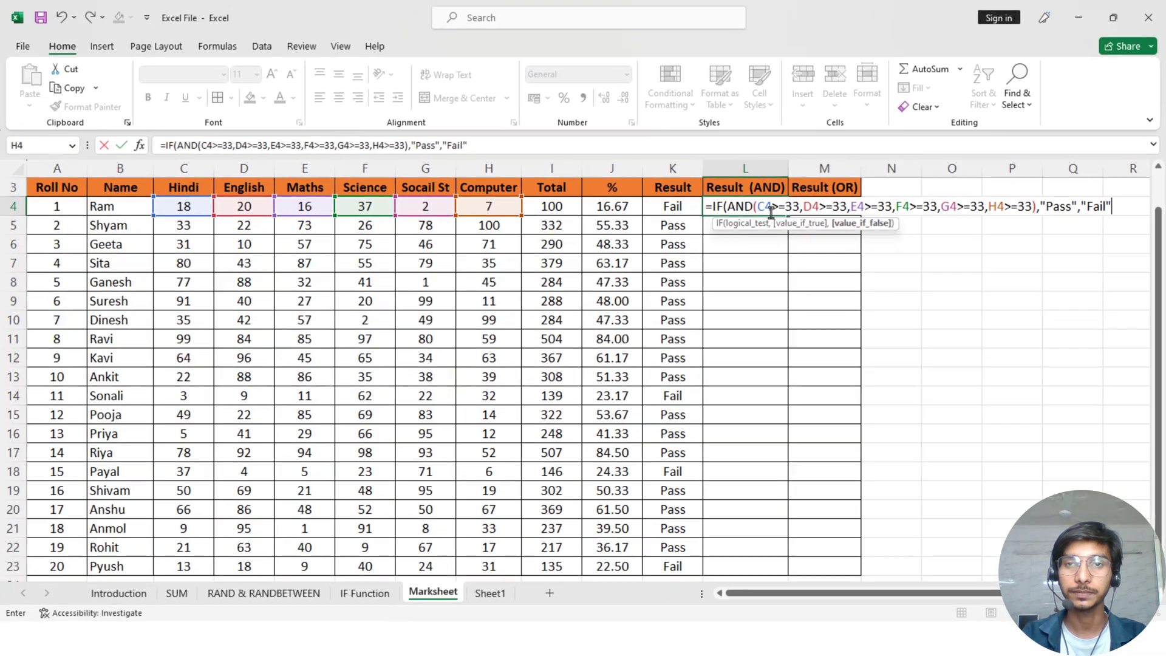
pyautogui.press('Return')
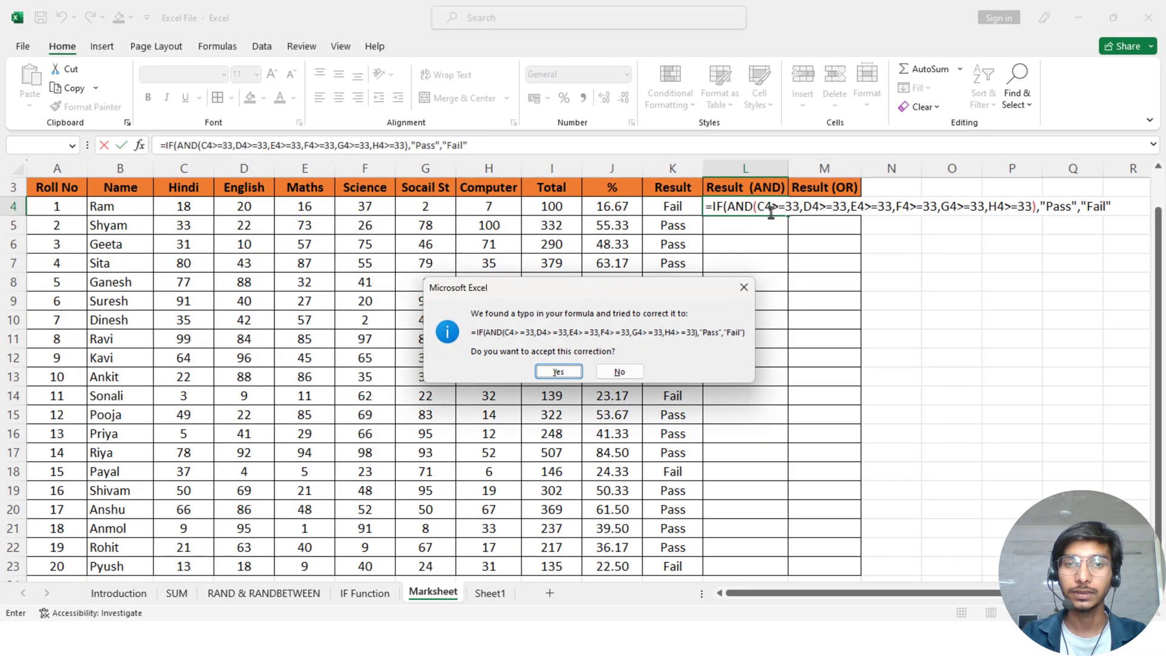
pyautogui.click(559, 372)
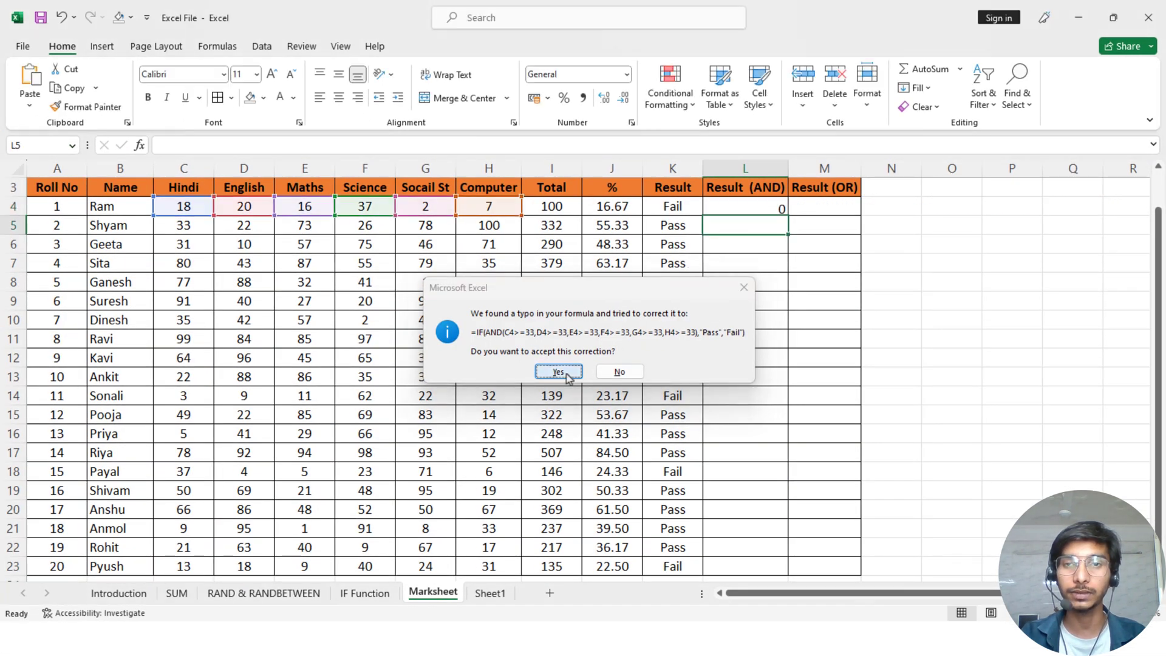
pyautogui.click(756, 205)
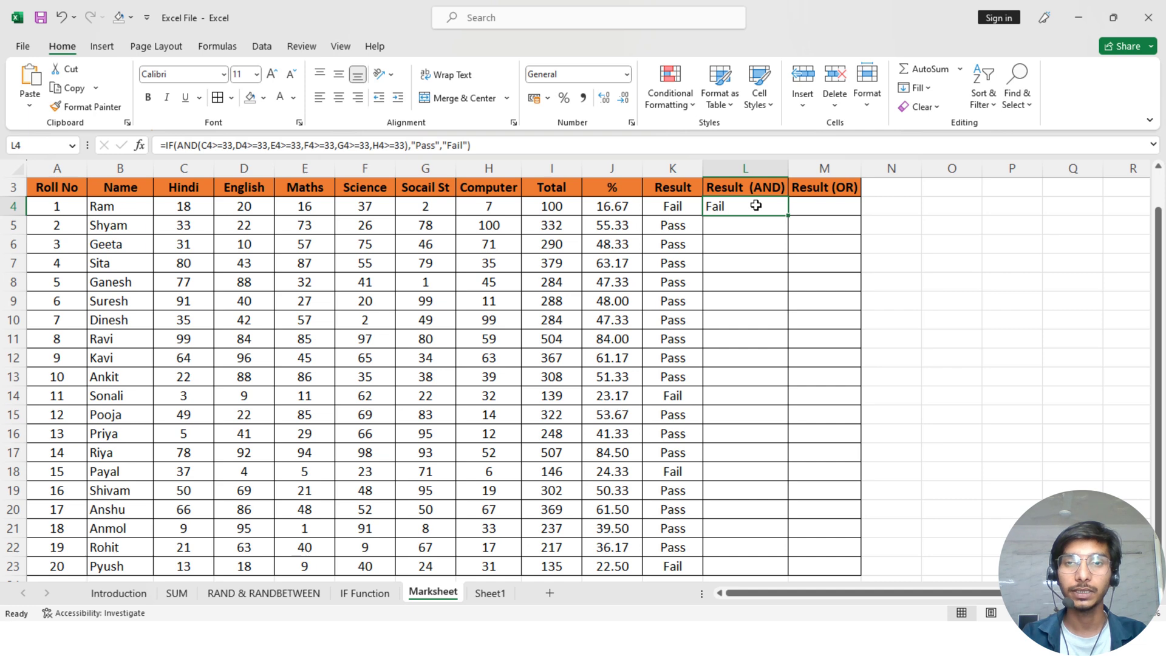
# Step: Fill the Result (AND) formula from L4 down through L23 for all students
pyautogui.hotkey('shift', 'Down')
pyautogui.hotkey('shift', 'Down')
pyautogui.hotkey('shift', 'Down')
pyautogui.hotkey('shift', 'Down')
pyautogui.hotkey('shift', 'Down')
pyautogui.hotkey('shift', 'Down')
pyautogui.hotkey('shift', 'Down')
pyautogui.hotkey('shift', 'Down')
pyautogui.hotkey('shift', 'Down')
pyautogui.hotkey('shift', 'Down')
pyautogui.hotkey('shift', 'Down')
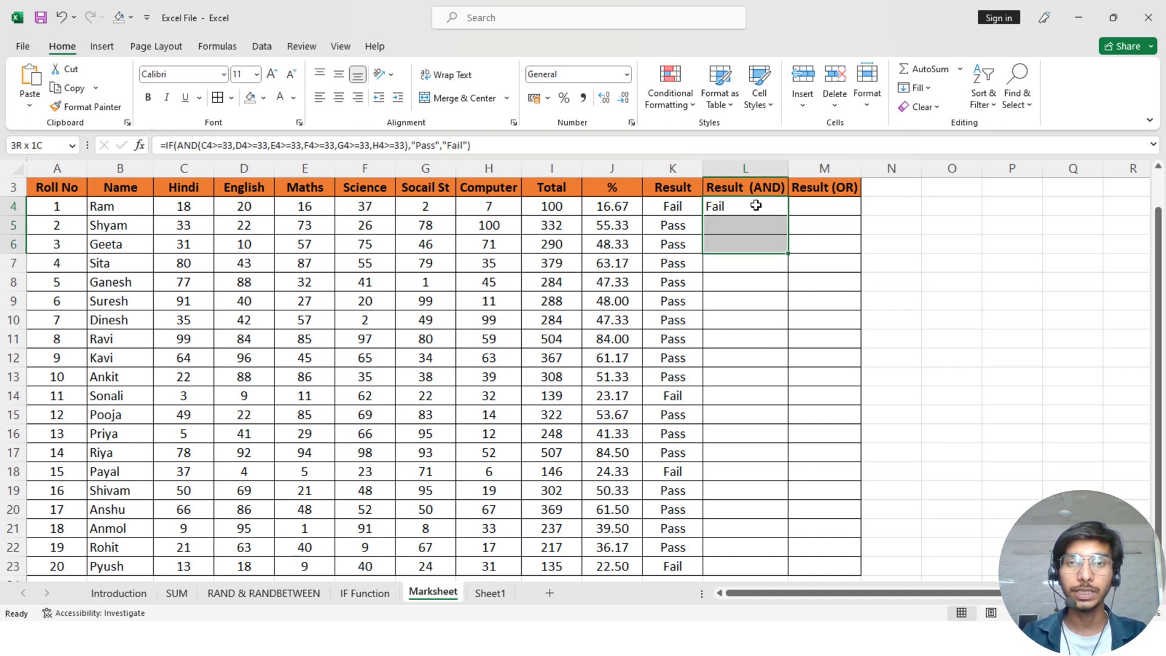
pyautogui.hotkey('shift', 'Down')
pyautogui.hotkey('shift', 'Down')
pyautogui.hotkey('shift', 'Down')
pyautogui.hotkey('shift', 'Down')
pyautogui.hotkey('shift', 'Down')
pyautogui.hotkey('shift', 'Down')
pyautogui.hotkey('shift', 'Down')
pyautogui.hotkey('shift', 'Down')
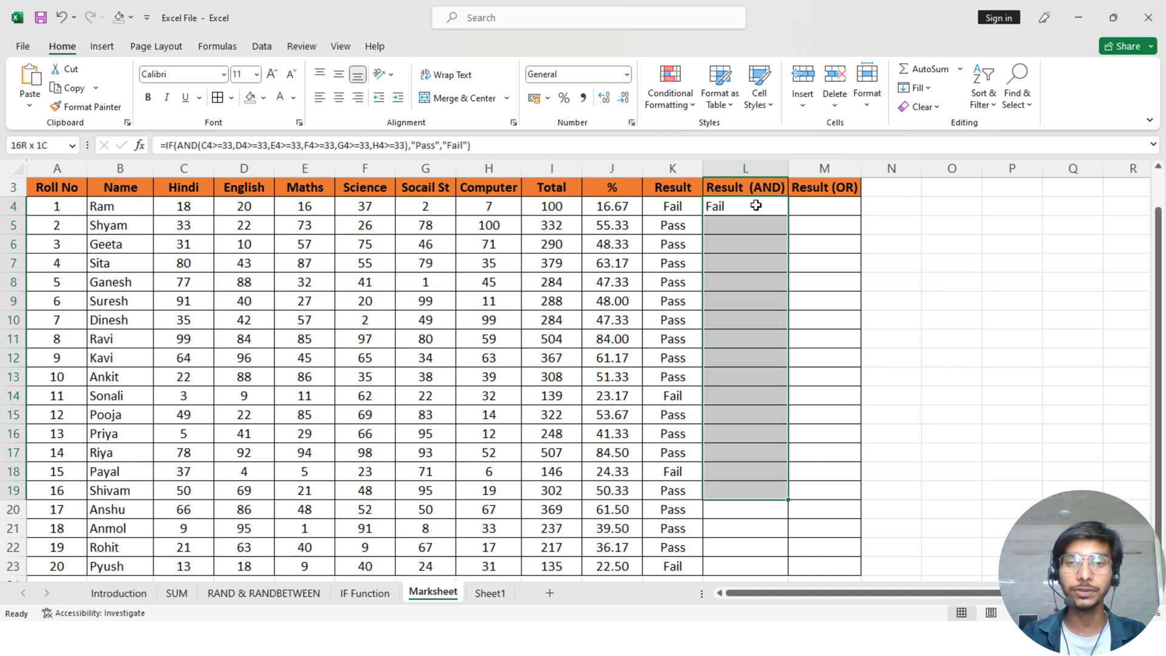
pyautogui.hotkey('ctrl', 'd')
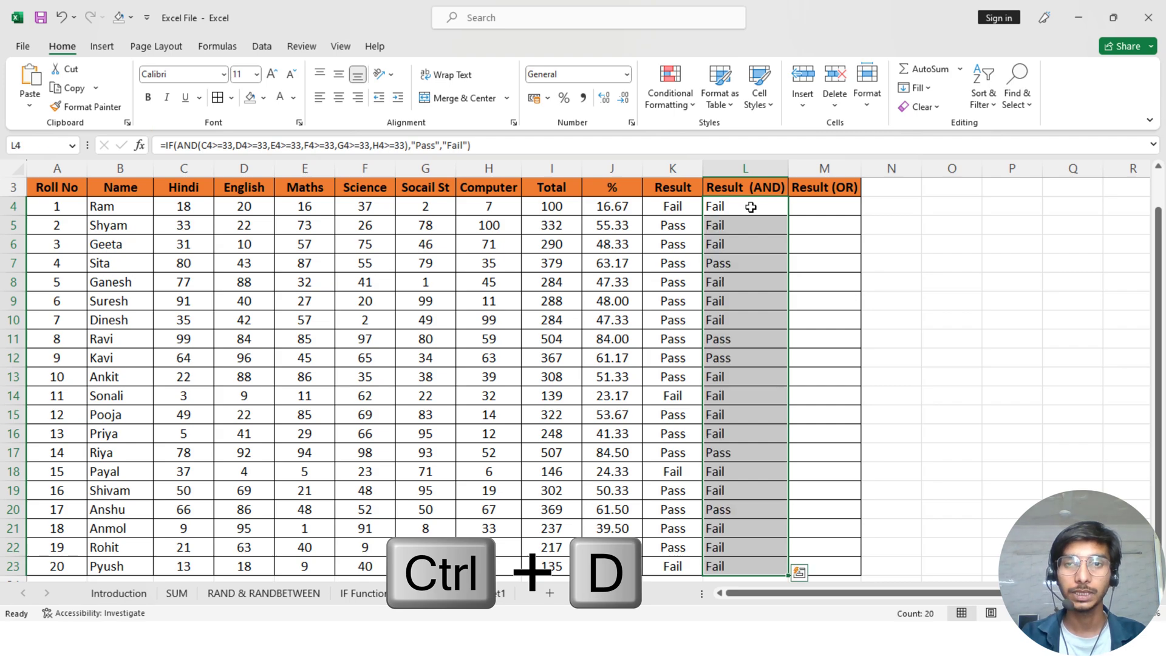
# Step: Compare the Result (AND) outcomes in rows 4 and 7 with the six subject marks in those rows
pyautogui.click(755, 206)
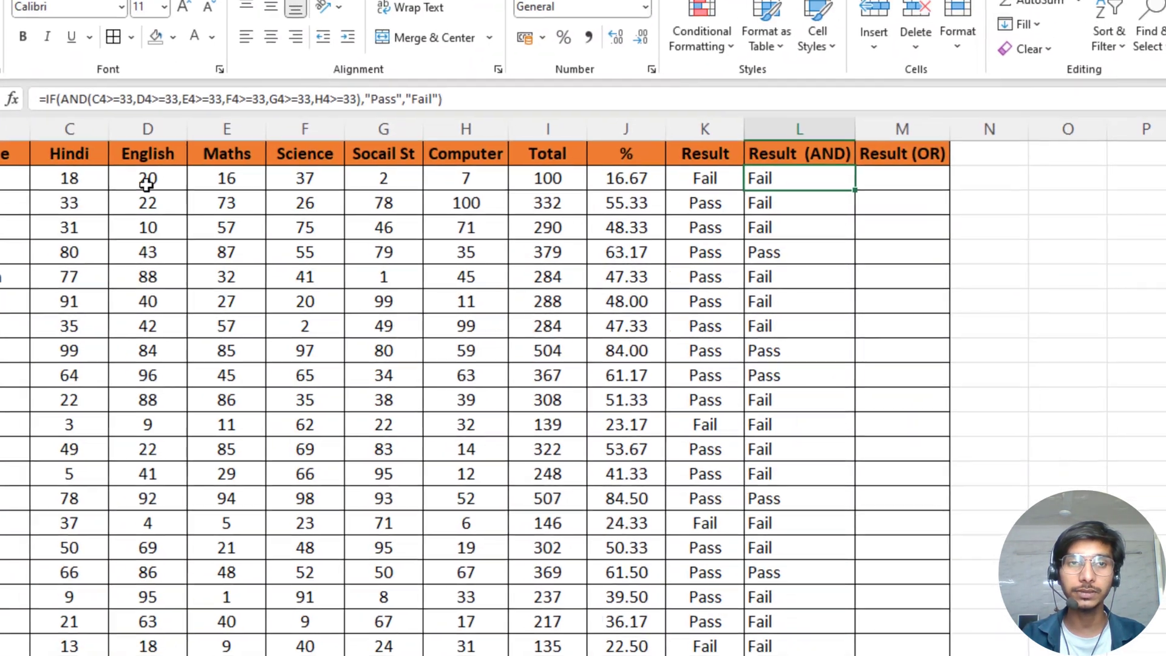
pyautogui.moveTo(76, 178); pyautogui.dragTo(438, 181)
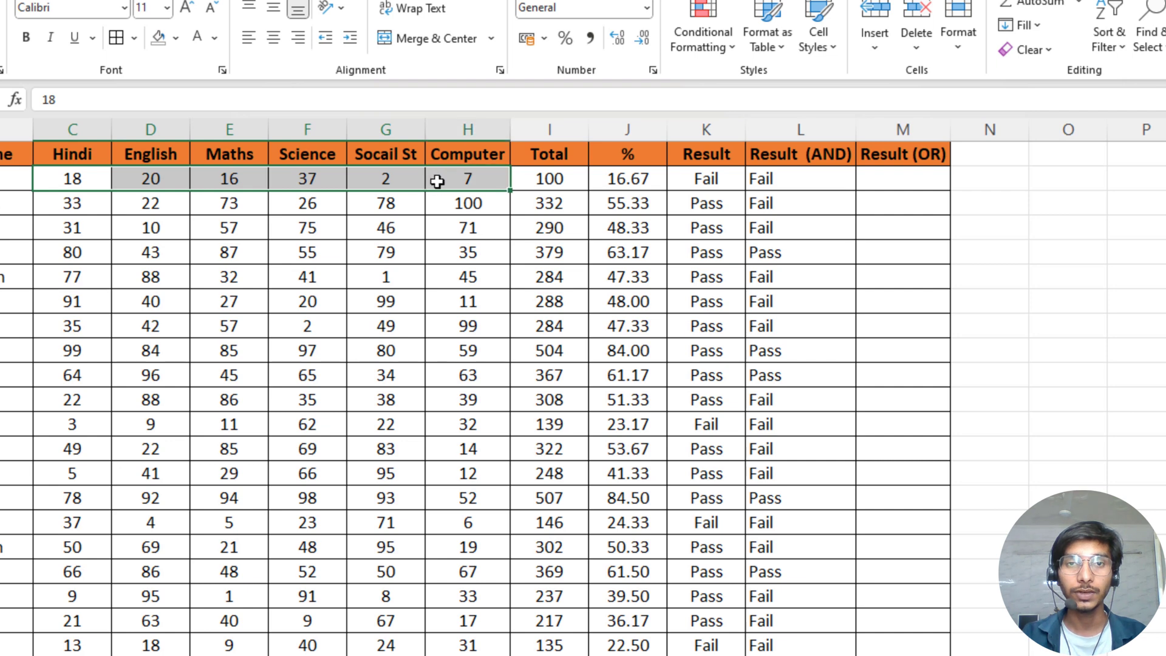
pyautogui.click(778, 252)
pyautogui.click(480, 255)
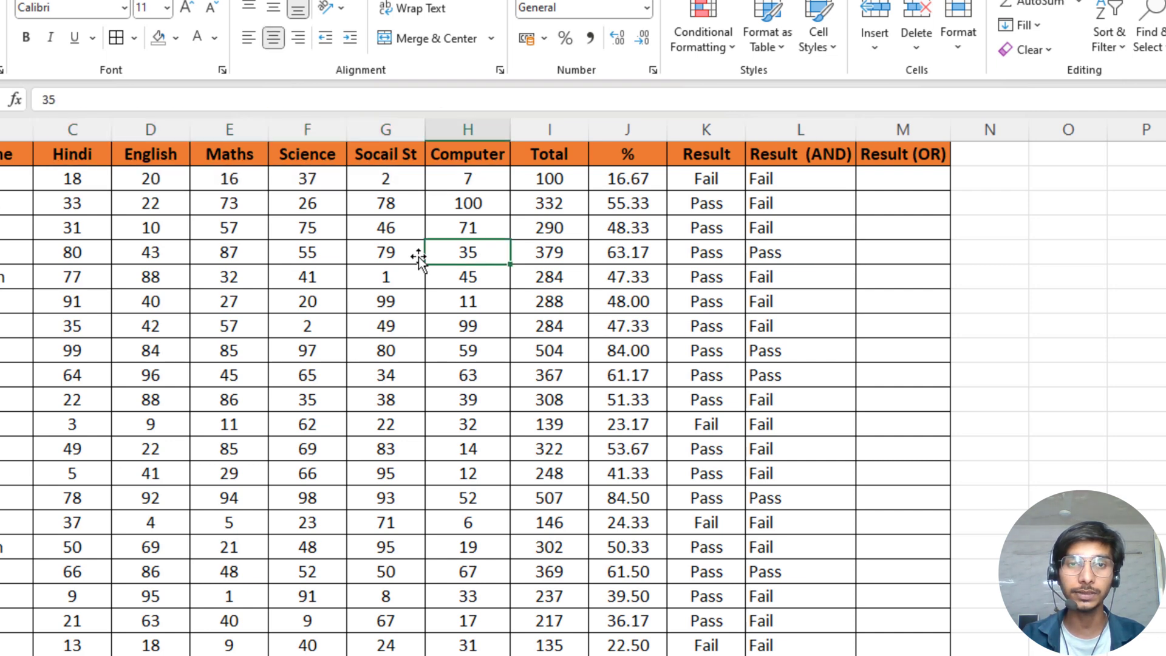
pyautogui.click(395, 254)
pyautogui.click(328, 251)
pyautogui.click(222, 251)
pyautogui.click(181, 251)
pyautogui.click(91, 251)
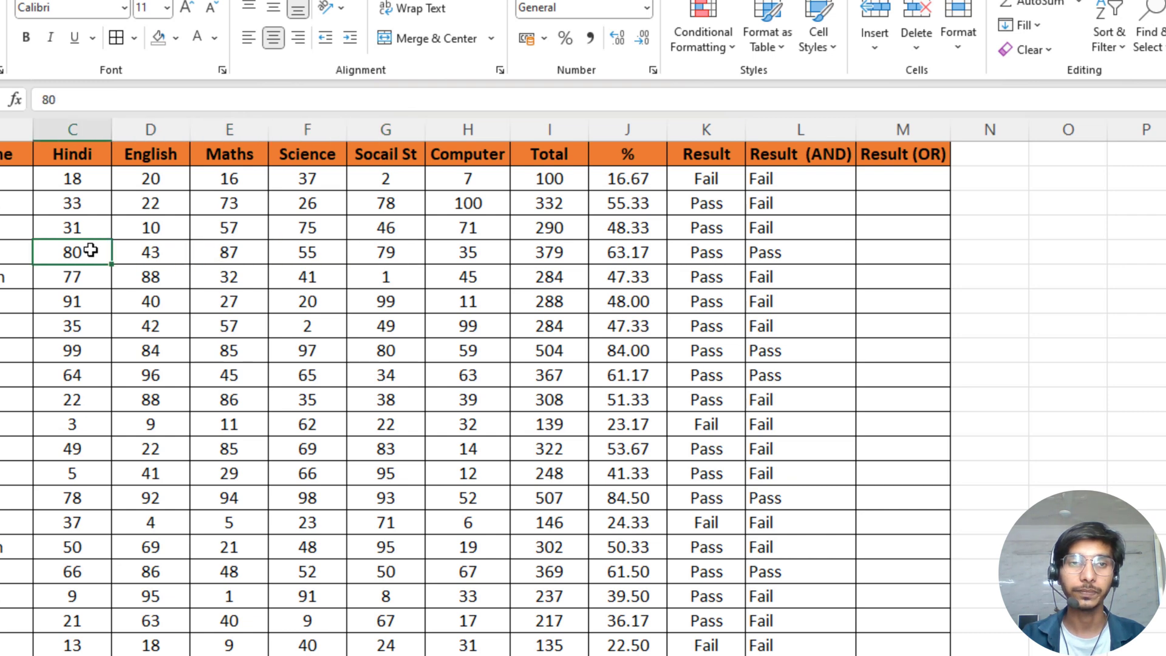
pyautogui.click(176, 249)
pyautogui.click(221, 253)
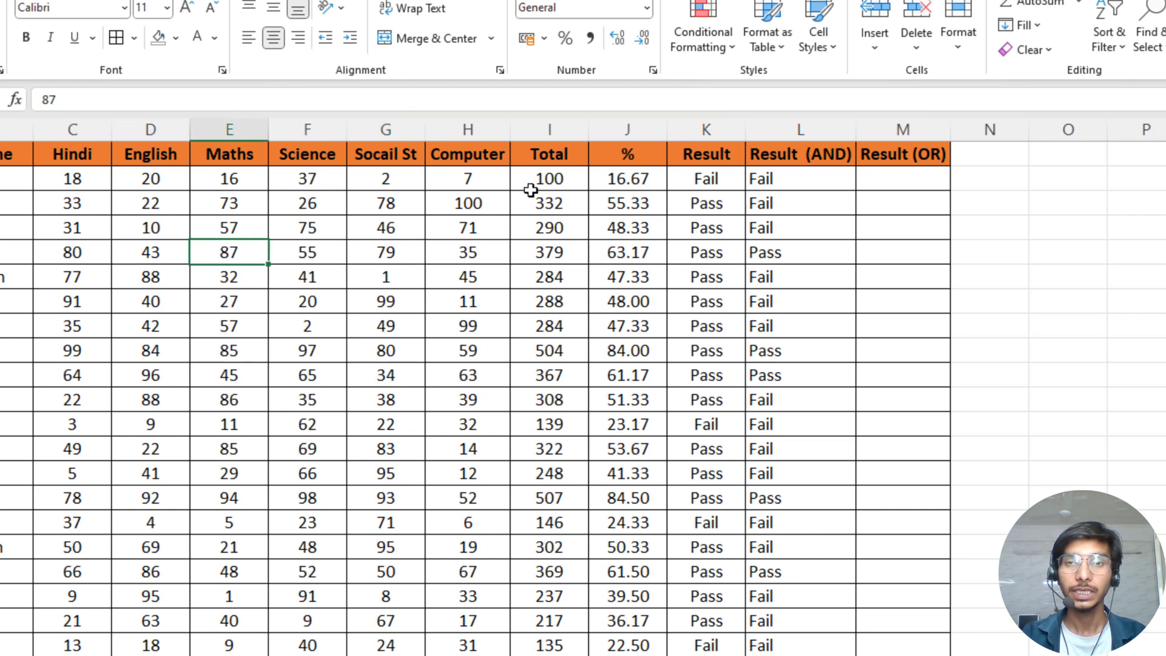
pyautogui.click(805, 260)
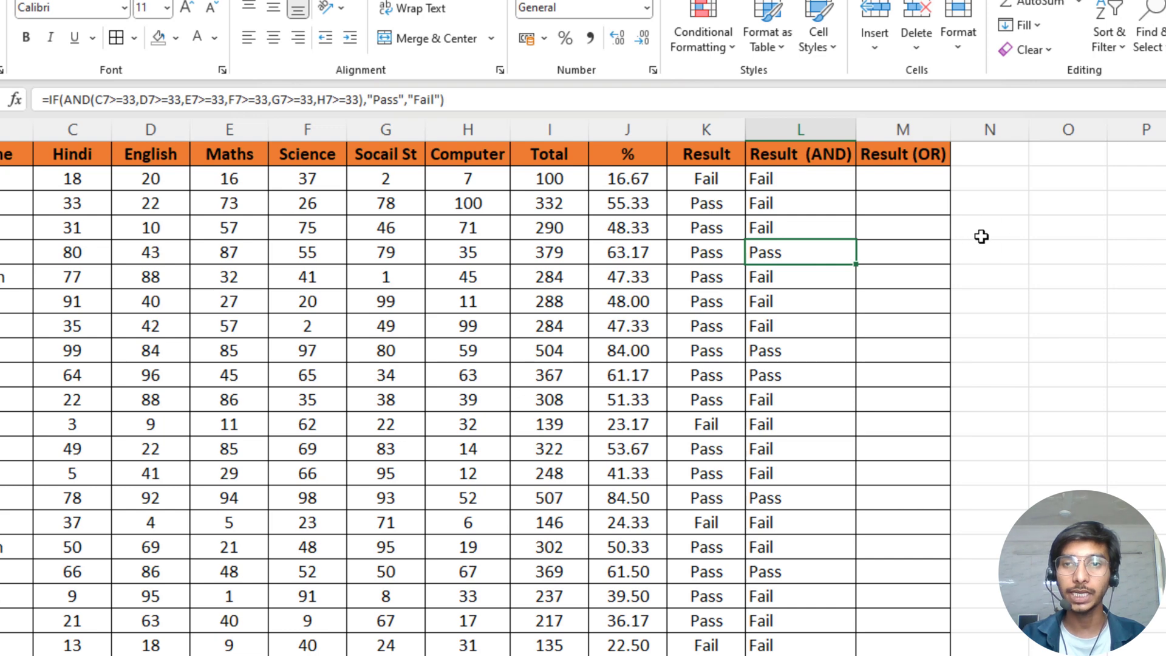
# Step: Begin a standalone AND formula in N4 with C4>=33 as its first condition
pyautogui.click(999, 185)
pyautogui.write('=and')
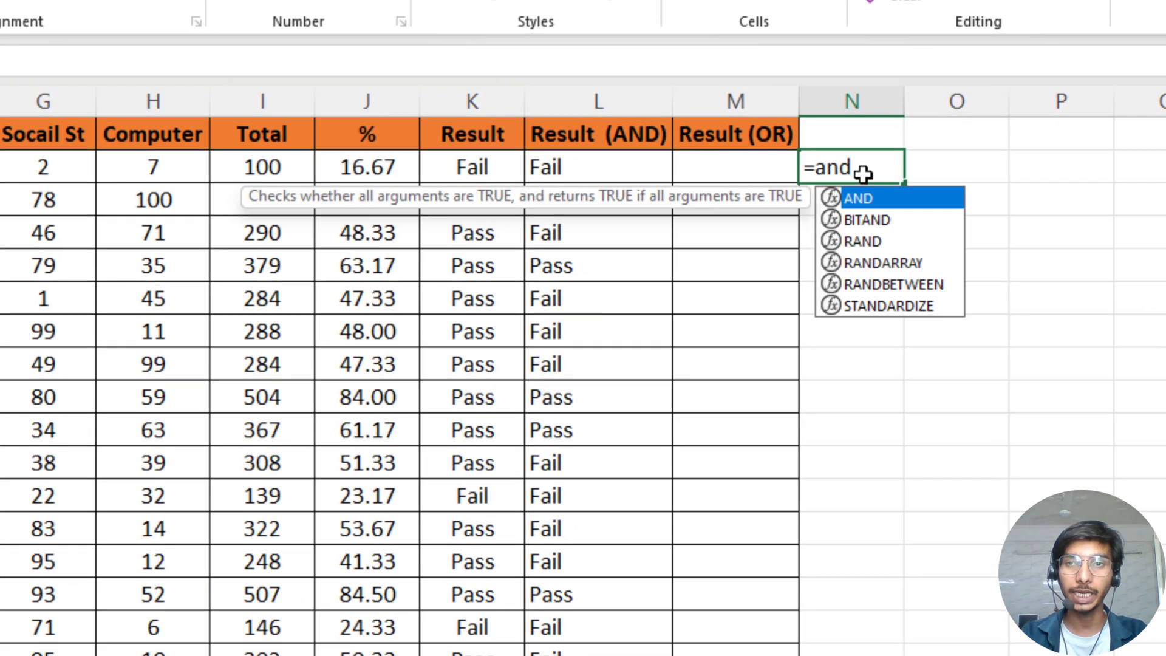
pyautogui.press('Tab')
pyautogui.press('Left')
pyautogui.press('Left')
pyautogui.press('Left')
pyautogui.press('Left')
pyautogui.press('Left')
pyautogui.press('Left')
pyautogui.press('Left')
pyautogui.press('Left')
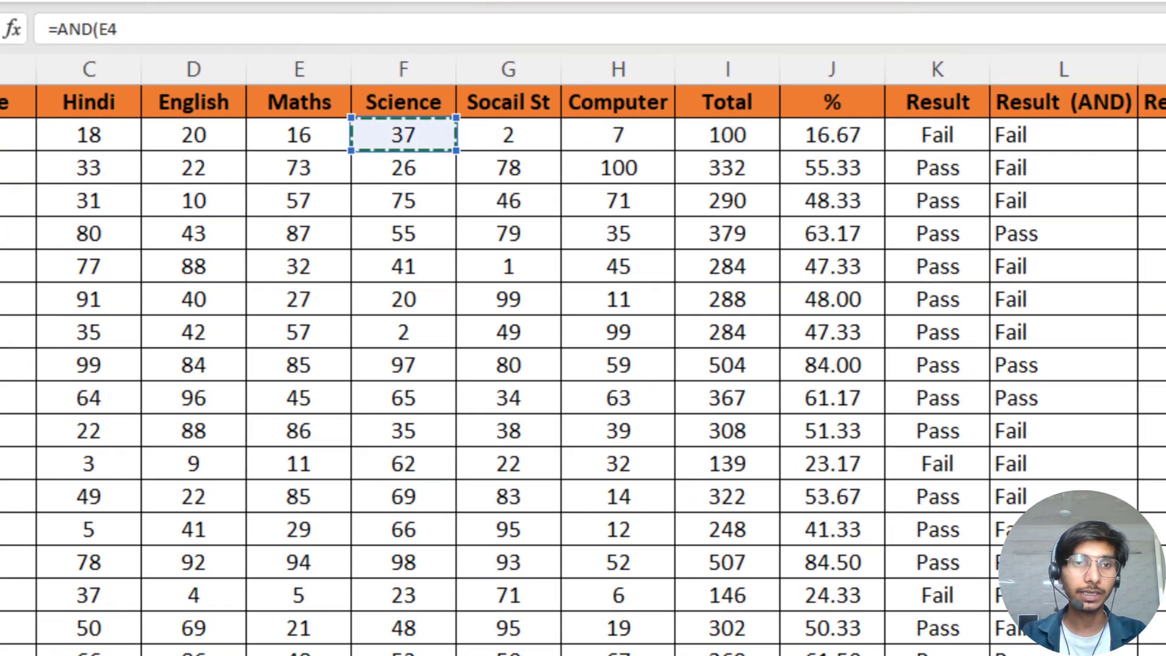
pyautogui.press('Left')
pyautogui.press('Left')
pyautogui.press('Left')
pyautogui.write('>=33,')
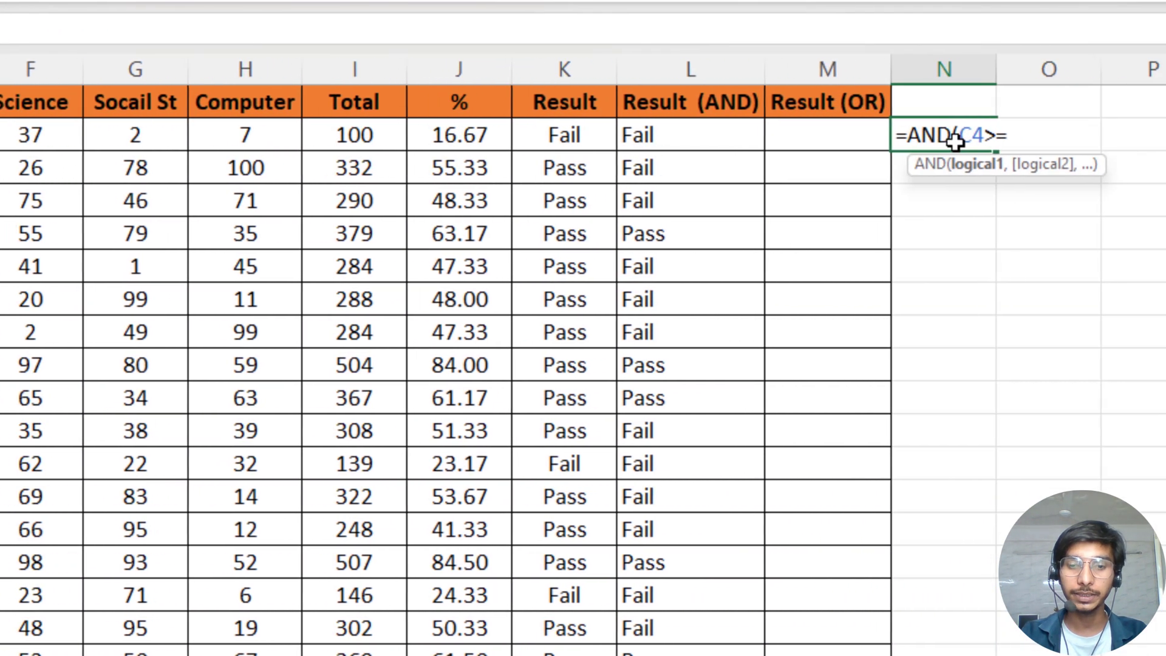
# Step: Add the English and Maths conditions D4>=33 and E4>=33 to the standalone AND formula in N4
pyautogui.press('Left')
pyautogui.press('Left')
pyautogui.press('Left')
pyautogui.press('Left')
pyautogui.press('Left')
pyautogui.press('Left')
pyautogui.press('Left')
pyautogui.press('Left')
pyautogui.press('Left')
pyautogui.press('Left')
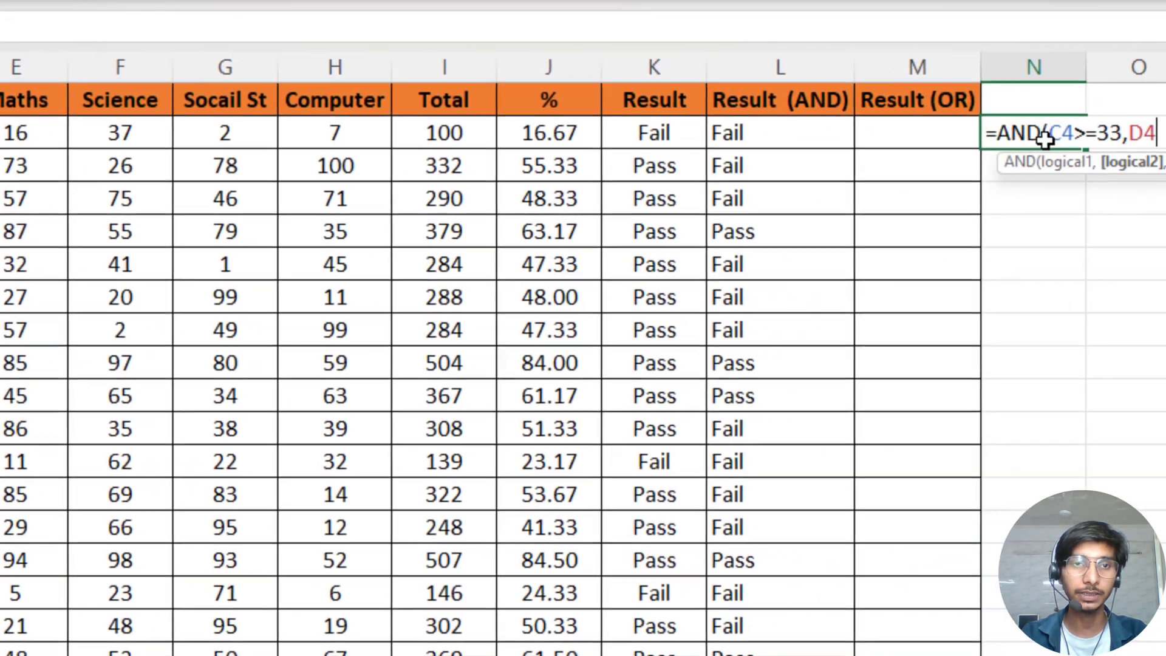
pyautogui.write('>')
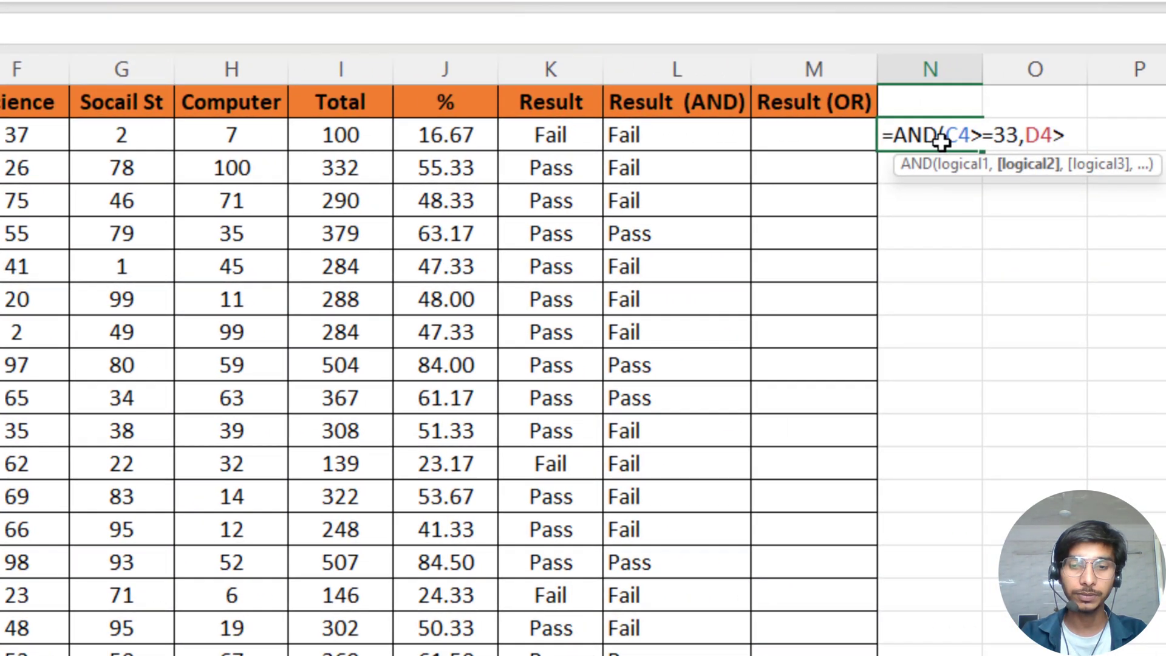
pyautogui.write('=33,')
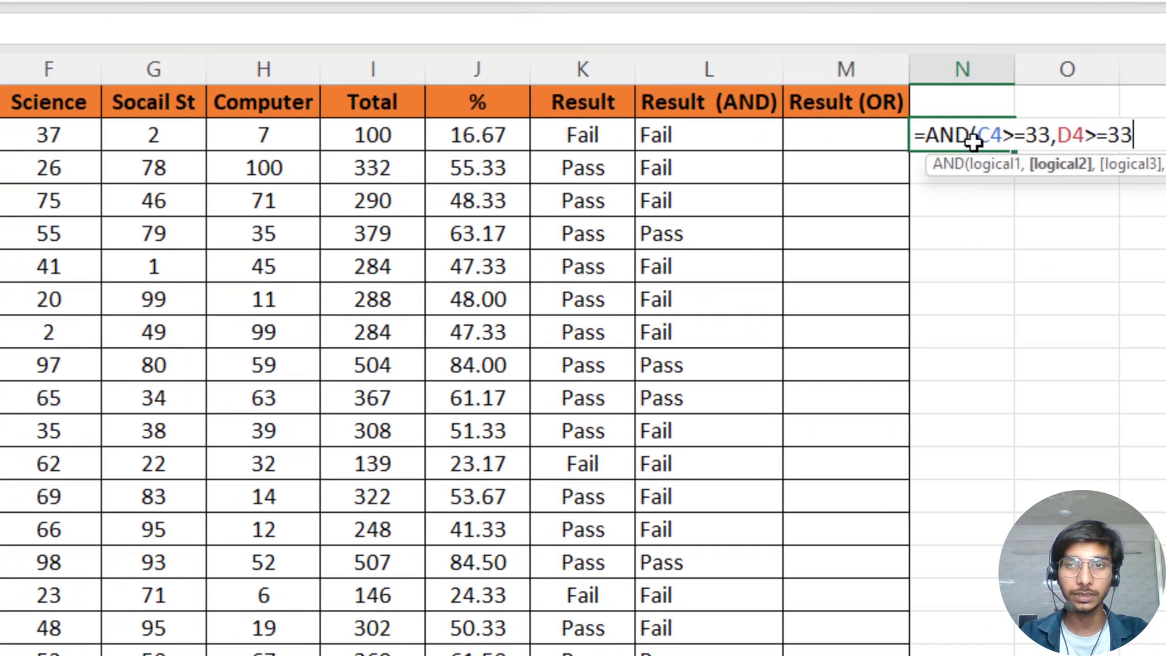
pyautogui.press('Left')
pyautogui.press('Left')
pyautogui.press('Left')
pyautogui.press('Left')
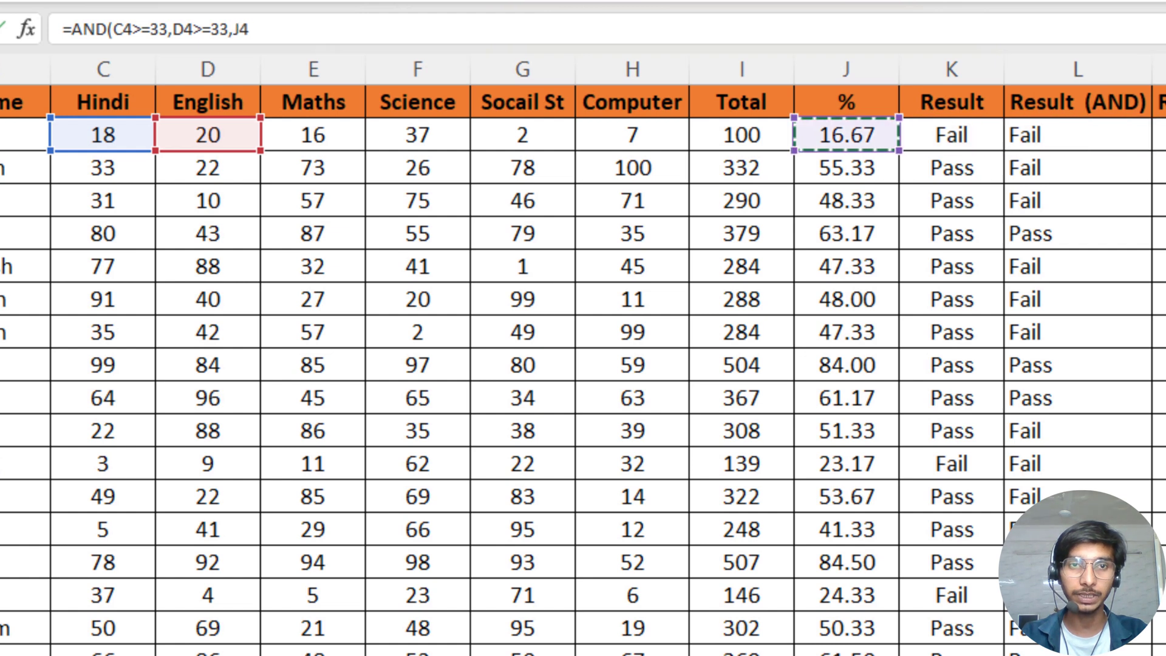
pyautogui.press('Left')
pyautogui.press('Left')
pyautogui.press('Left')
pyautogui.press('Left')
pyautogui.press('Left')
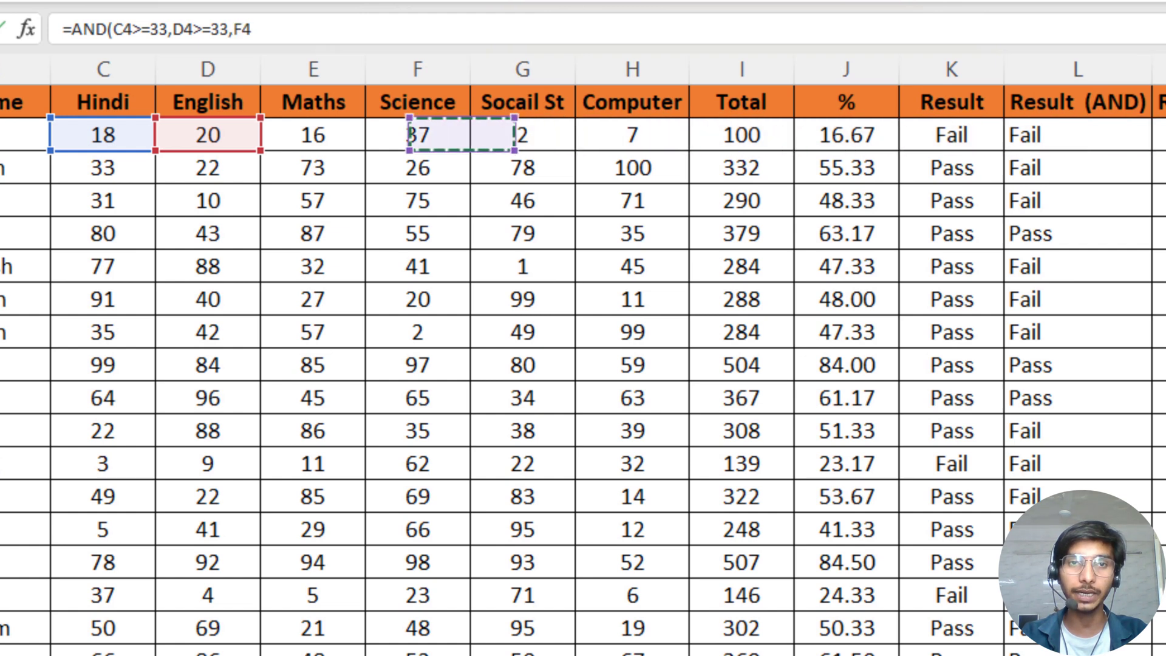
pyautogui.write('>=33,')
# Step: Add the conditions F4>=33 and G4>=33 to the AND formula in N4
pyautogui.press('Left')
pyautogui.press('Left')
pyautogui.press('Left')
pyautogui.press('Left')
pyautogui.press('Left')
pyautogui.press('Left')
pyautogui.press('Left')
pyautogui.write('>=33,')
pyautogui.press('Left')
pyautogui.press('Left')
pyautogui.press('Left')
pyautogui.press('Left')
pyautogui.press('Left')
pyautogui.press('Left')
pyautogui.press('Left')
pyautogui.write('>=33,')
# Step: Add the Computer condition H4>=33, close the AND formula in N4 and enter it
pyautogui.press('Left')
pyautogui.press('Left')
pyautogui.press('Left')
pyautogui.press('Left')
pyautogui.press('Left')
pyautogui.press('Left')
pyautogui.write('>=')
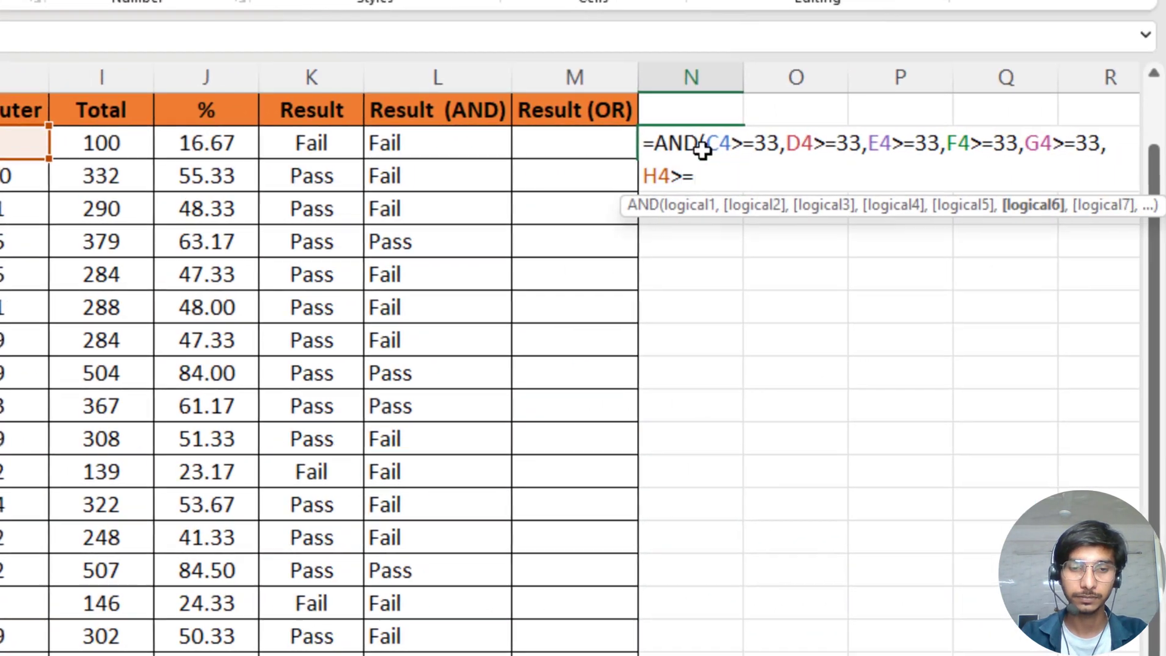
pyautogui.write('33)')
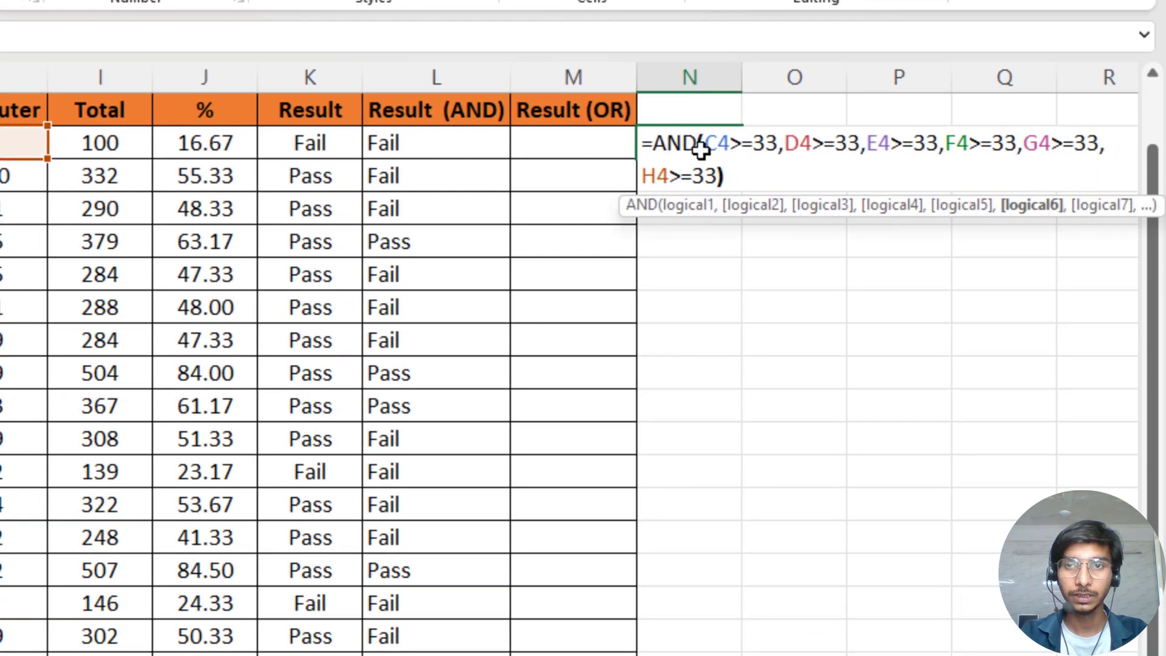
pyautogui.press('Return')
# Step: Fill the standalone AND formula from N4 down through N23
pyautogui.click(702, 150)
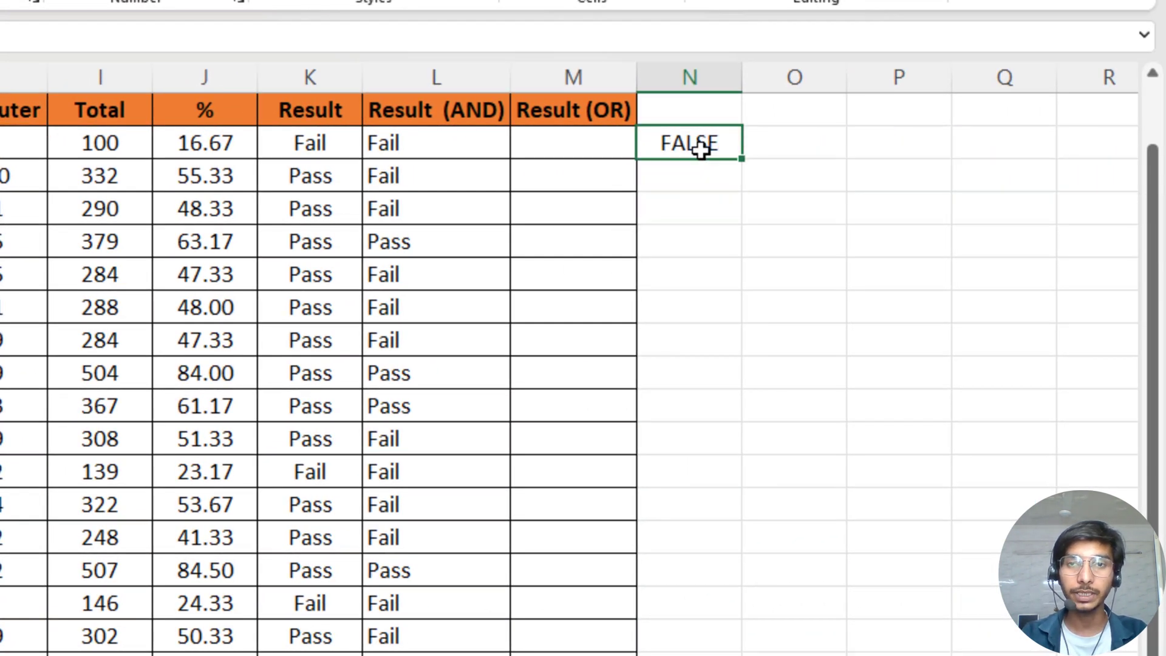
pyautogui.hotkey('shift', 'Down')
pyautogui.hotkey('shift', 'Down')
pyautogui.hotkey('shift', 'Down')
pyautogui.hotkey('shift', 'Down')
pyautogui.hotkey('shift', 'Down')
pyautogui.hotkey('shift', 'Down')
pyautogui.hotkey('shift', 'Down')
pyautogui.hotkey('shift', 'Down')
pyautogui.hotkey('shift', 'Down')
pyautogui.hotkey('shift', 'Down')
pyautogui.hotkey('shift', 'Down')
pyautogui.hotkey('shift', 'Down')
pyautogui.hotkey('shift', 'Down')
pyautogui.hotkey('shift', 'Down')
pyautogui.hotkey('shift', 'Down')
pyautogui.hotkey('shift', 'Down')
pyautogui.hotkey('shift', 'Down')
pyautogui.hotkey('shift', 'Down')
pyautogui.hotkey('shift', 'Down')
pyautogui.hotkey('shift', 'Down')
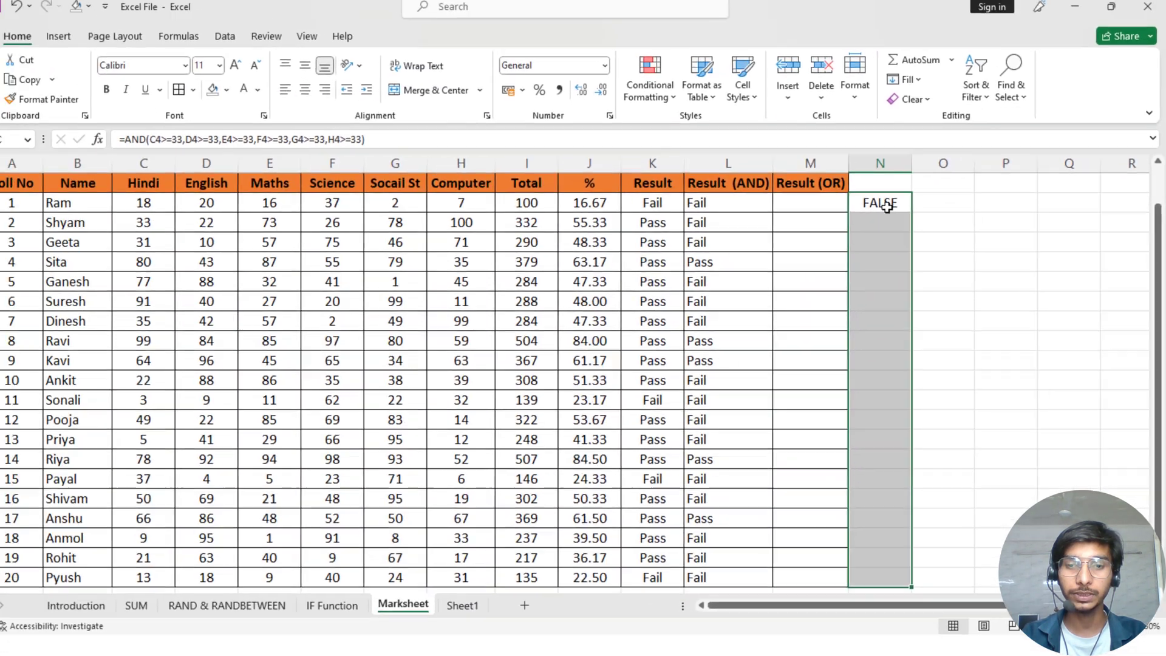
pyautogui.hotkey('ctrl', 'd')
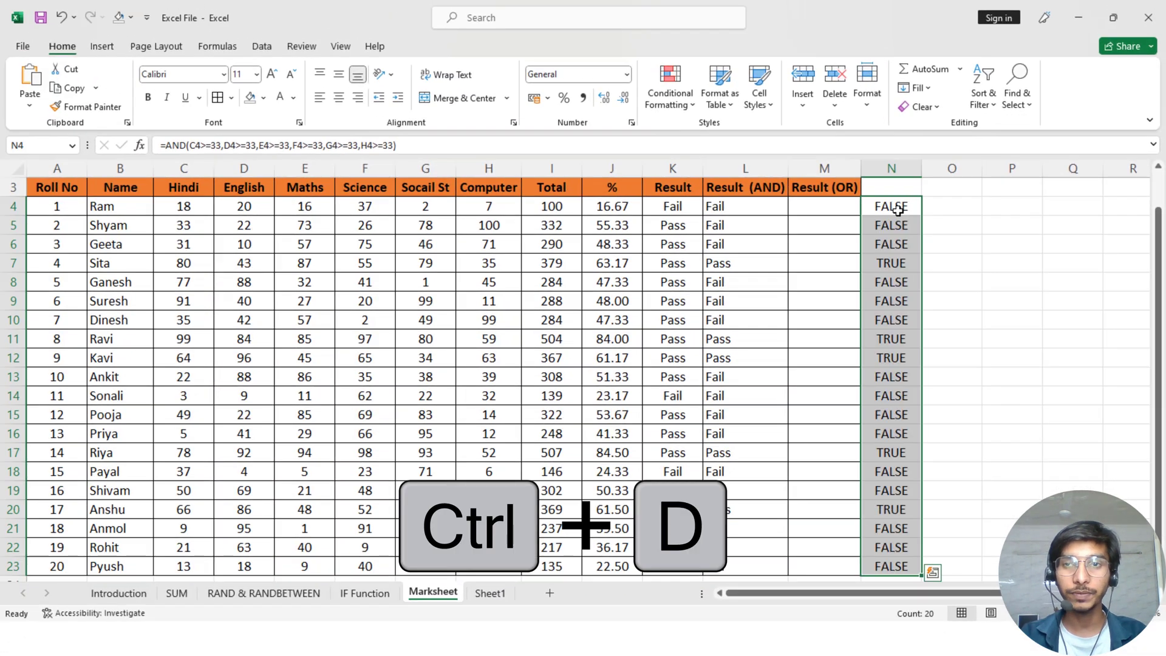
# Step: Inspect the AND formulas and their outcomes in N4 and N7
pyautogui.click(898, 210)
pyautogui.click(894, 261)
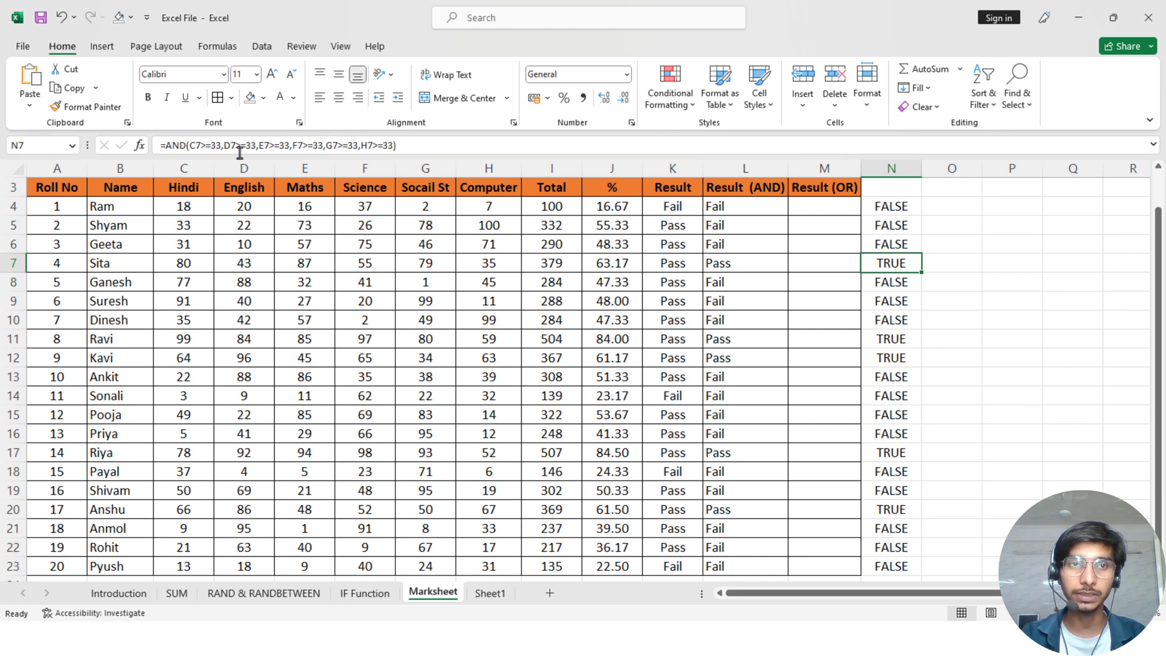
pyautogui.click(911, 204)
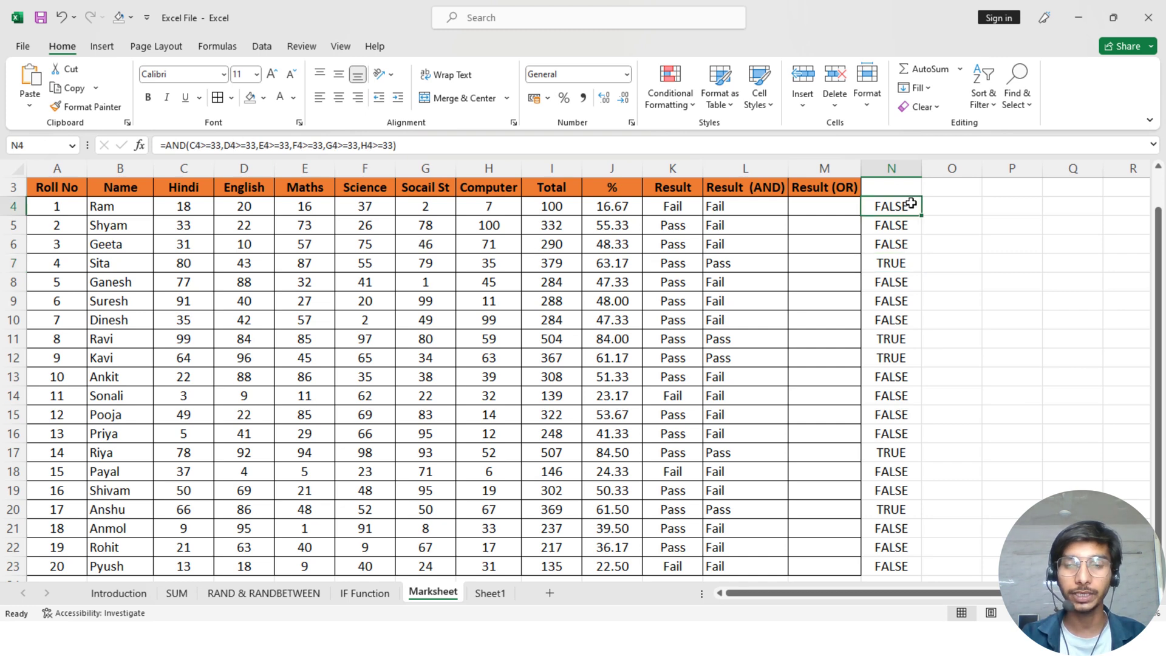
# Step: Undo the fill in N5:N23 and delete the remaining AND formula from N4
pyautogui.hotkey('ctrl', 'shift', 'Down')
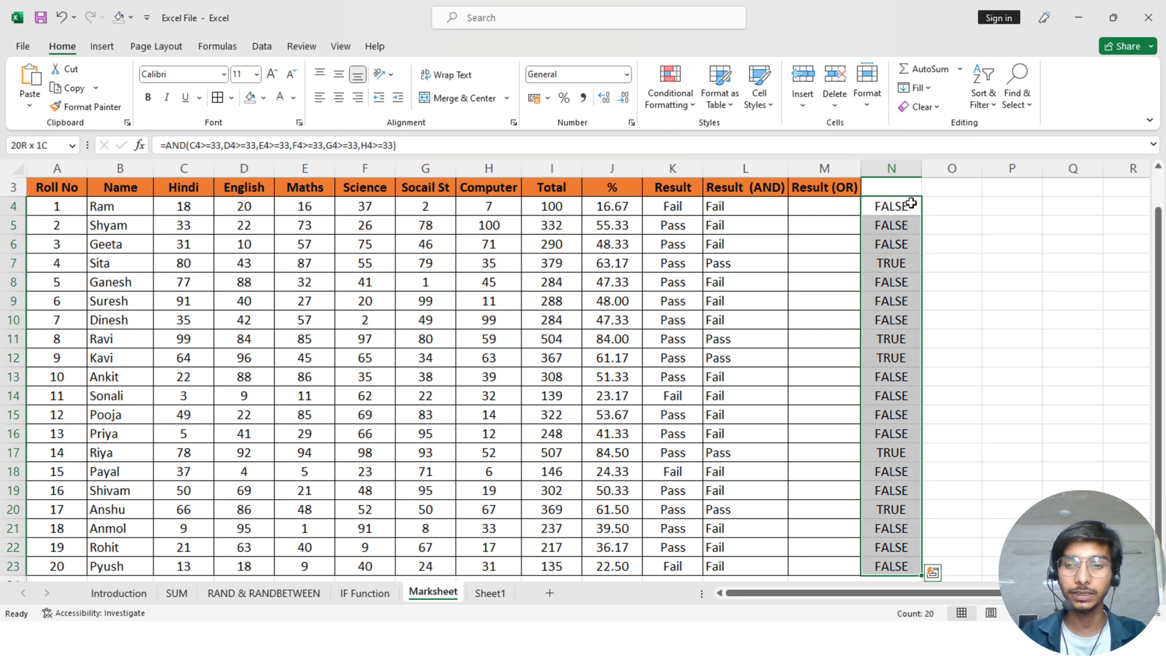
pyautogui.click(911, 205)
pyautogui.hotkey('ctrl', 'c')
pyautogui.press('Down')
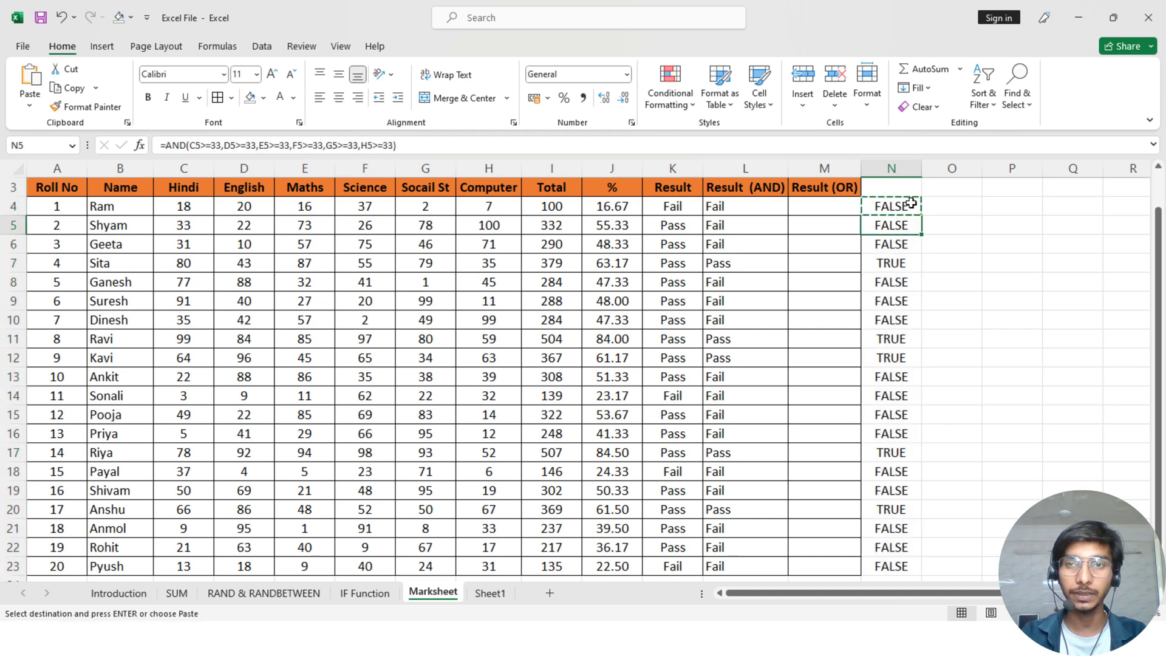
pyautogui.hotkey('ctrl', 'shift', 'Down')
pyautogui.hotkey('ctrl', 'z')
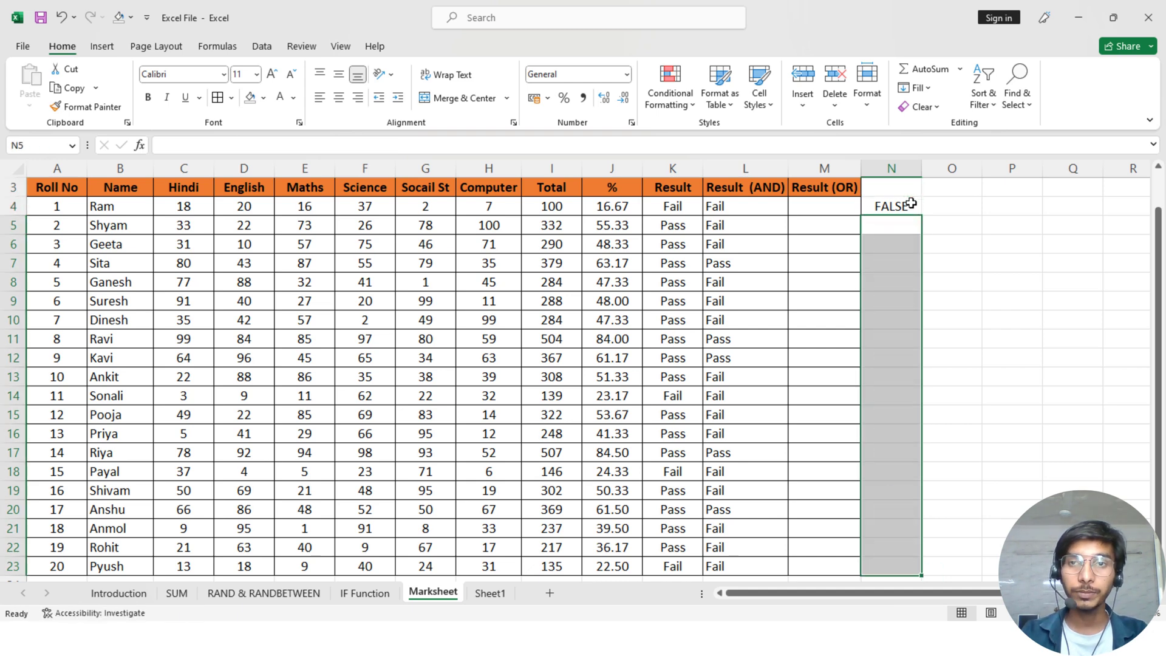
pyautogui.click(911, 204)
pyautogui.press('Delete')
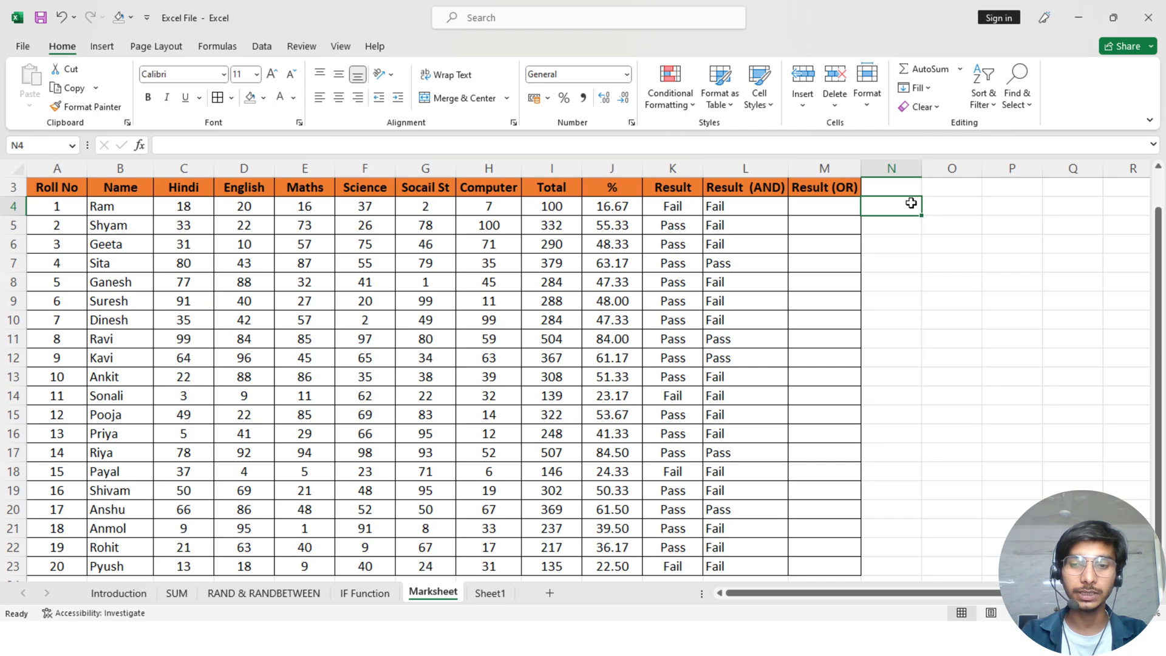
# Step: Try the formula =IF(TRUE,"Pass","Fail") in N4 and clear the cell again
pyautogui.write('=If')
pyautogui.press('Tab')
pyautogui.write('tru')
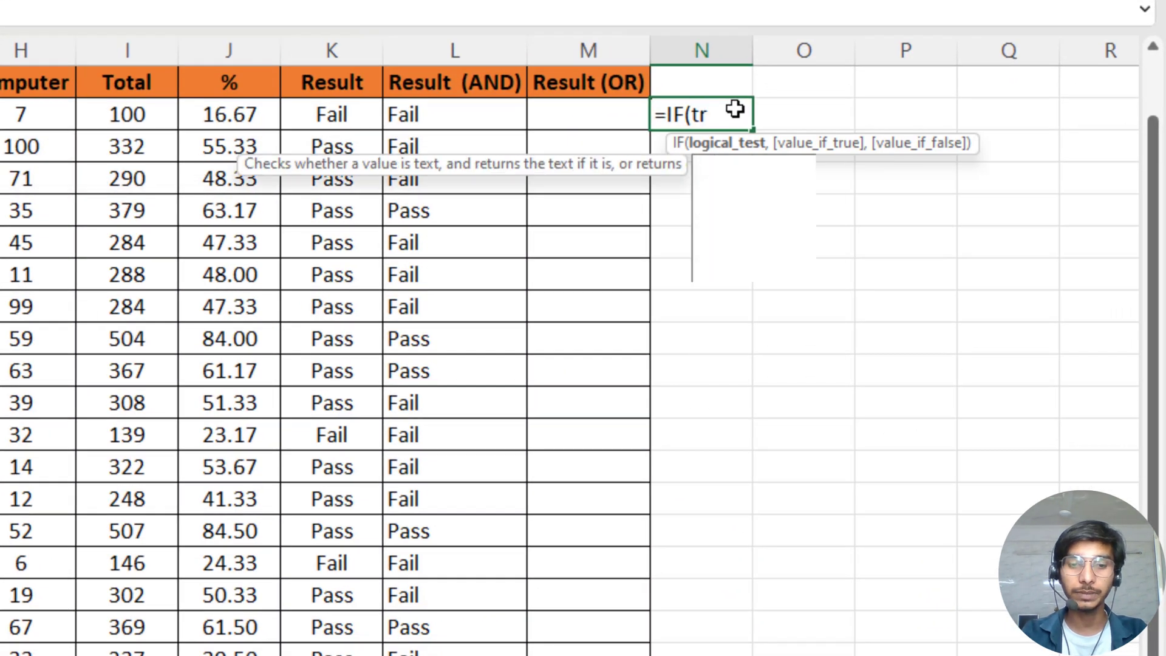
pyautogui.press('Tab')
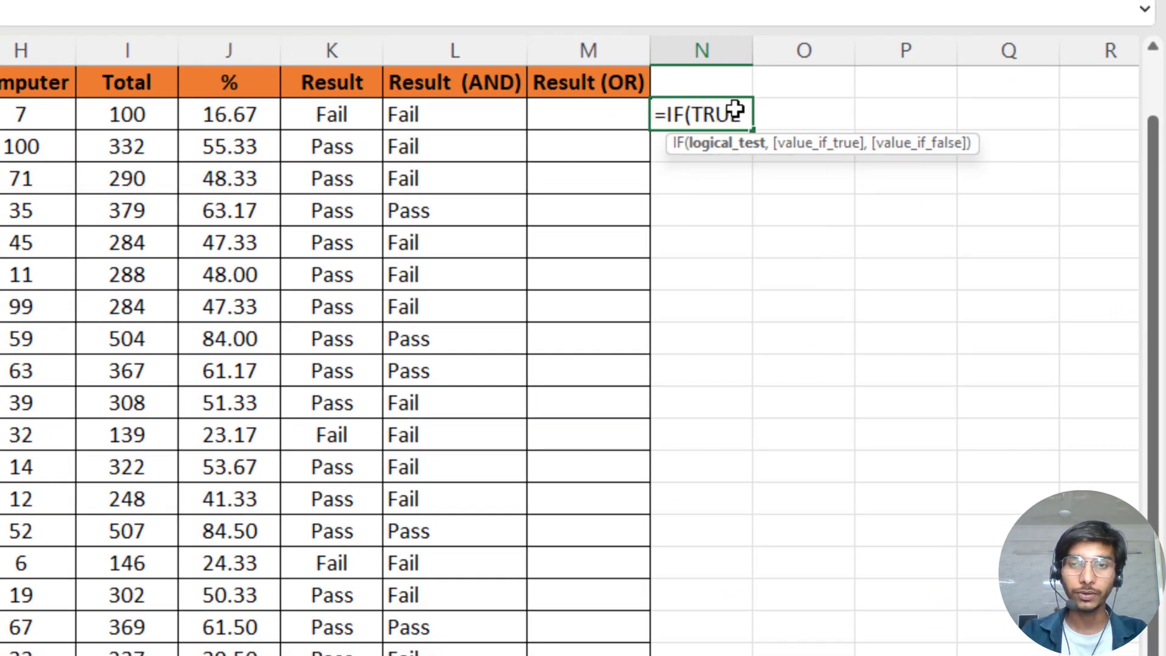
pyautogui.write(',')
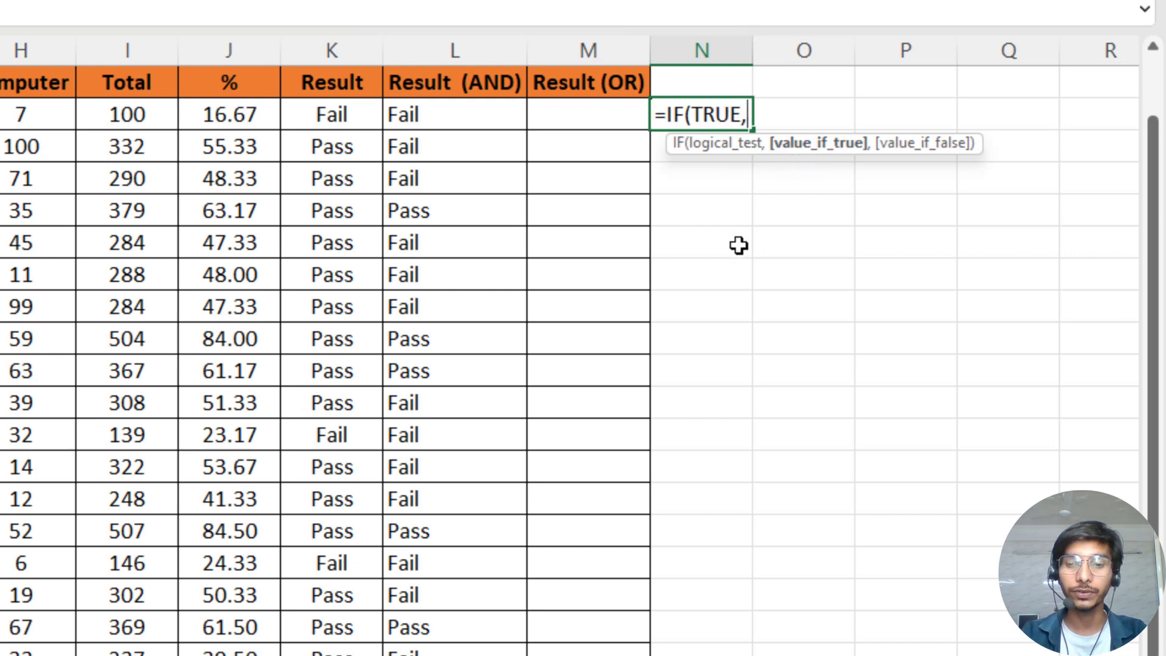
pyautogui.write('"pa')
pyautogui.press('BackSpace')
pyautogui.press('BackSpace')
pyautogui.write('Pa')
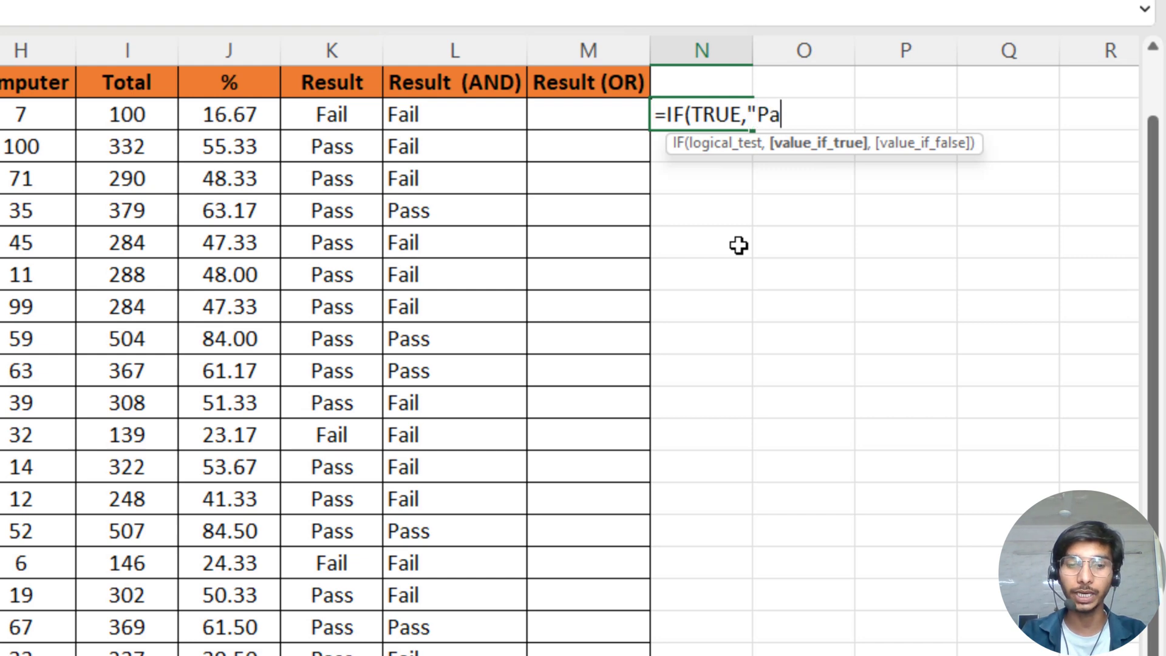
pyautogui.write('ss","Fa')
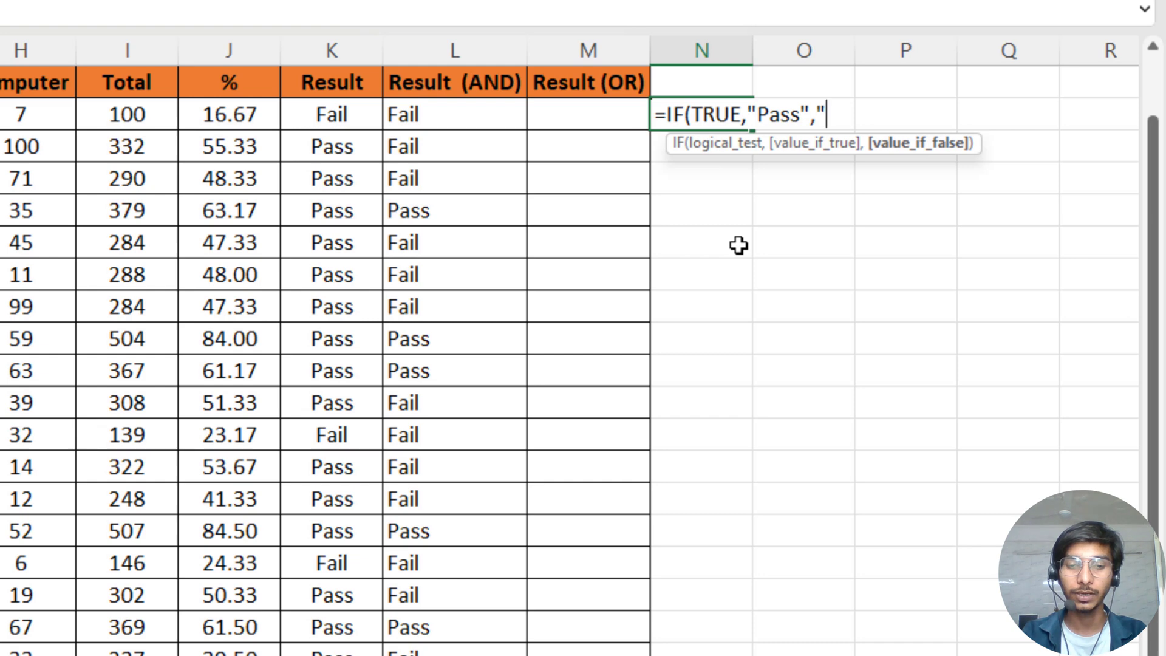
pyautogui.write('il"')
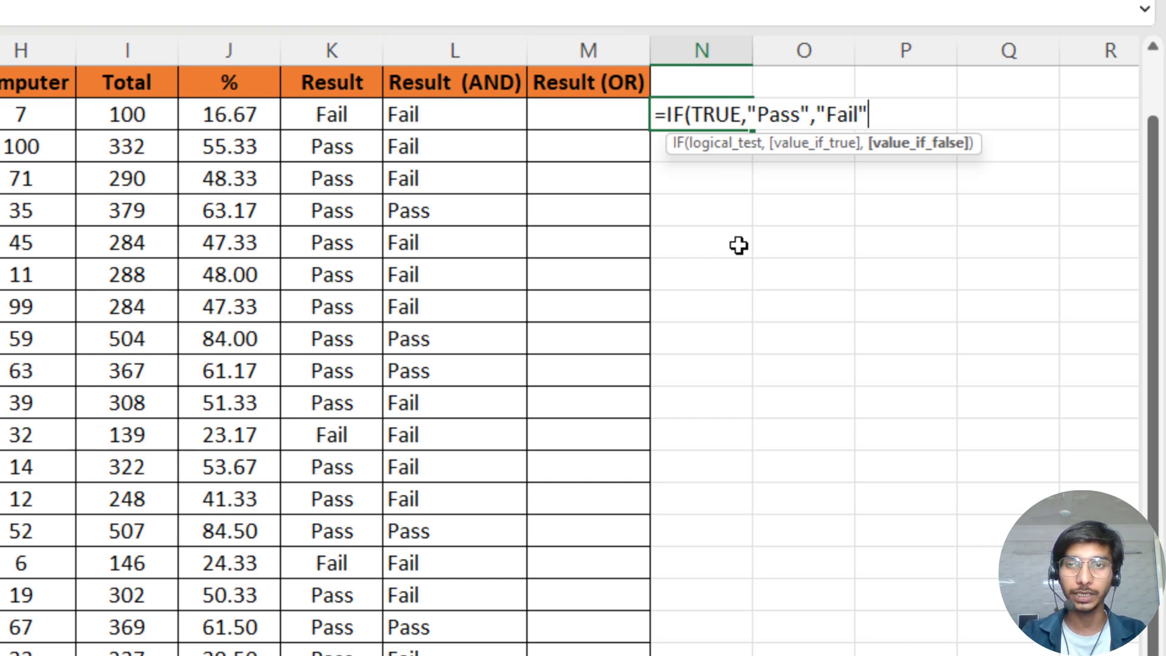
pyautogui.press('Return')
pyautogui.press('Up')
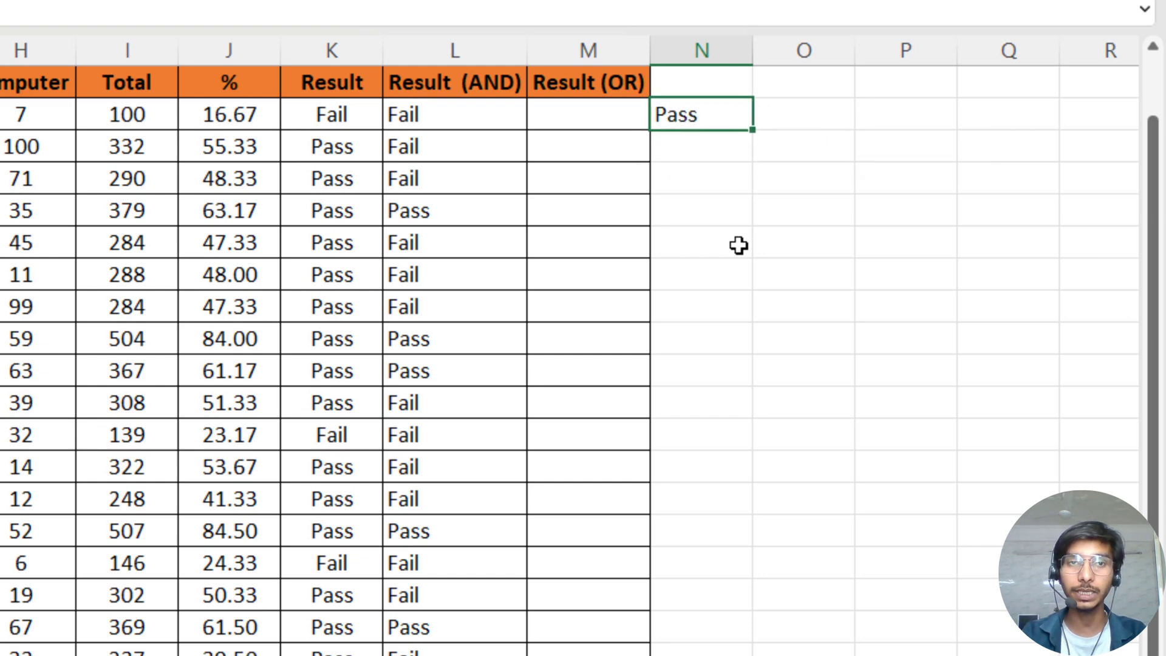
pyautogui.press('Delete')
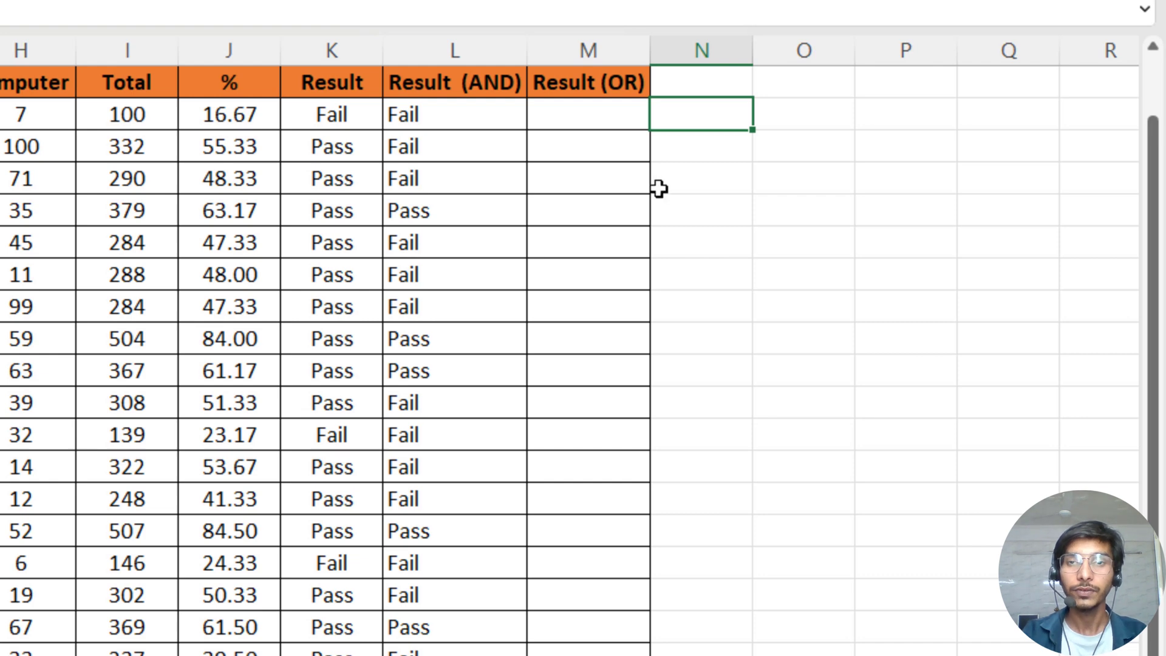
# Step: Review the Result (AND) formula in L4 and the percentage formula in J15
pyautogui.click(461, 122)
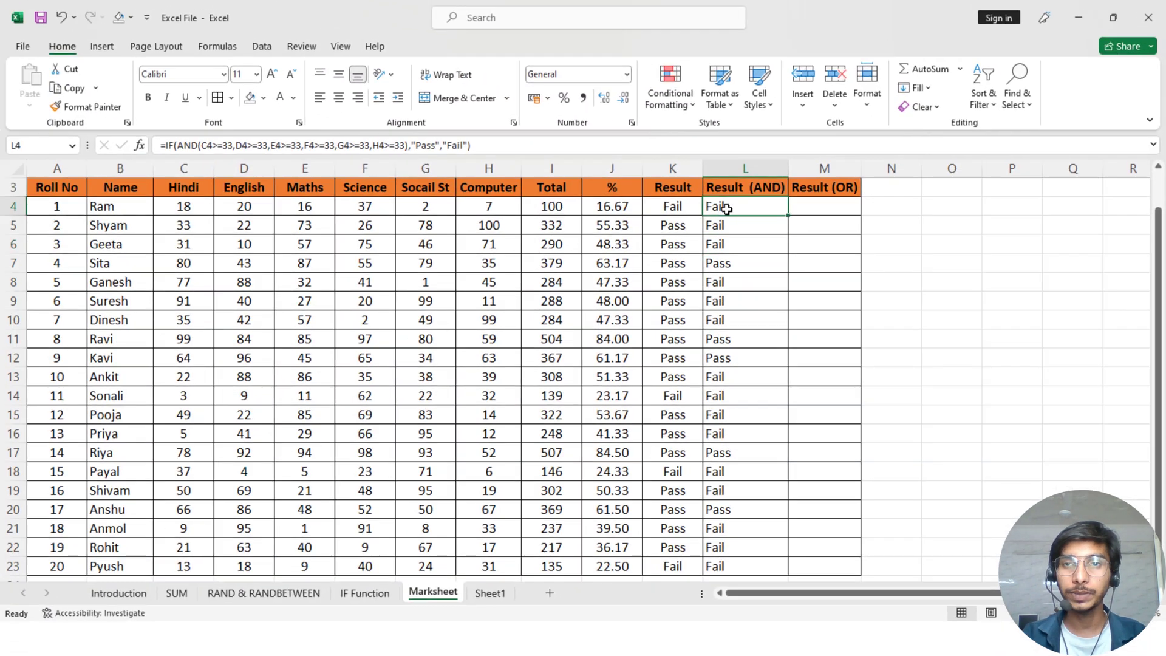
pyautogui.click(621, 416)
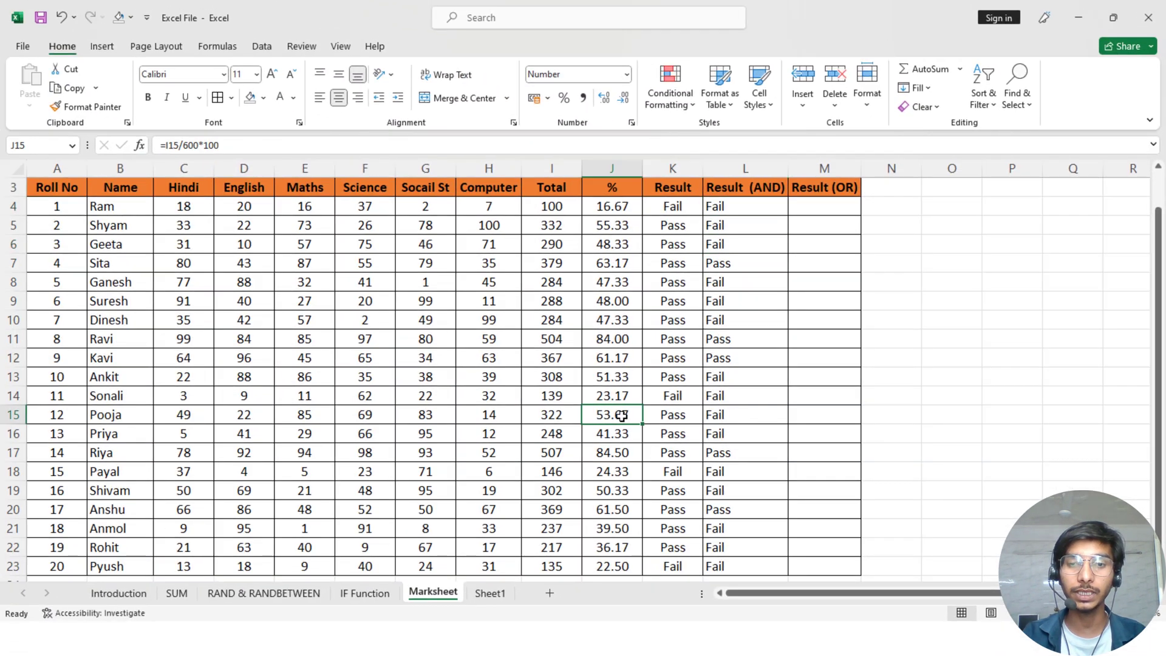
pyautogui.click(668, 339)
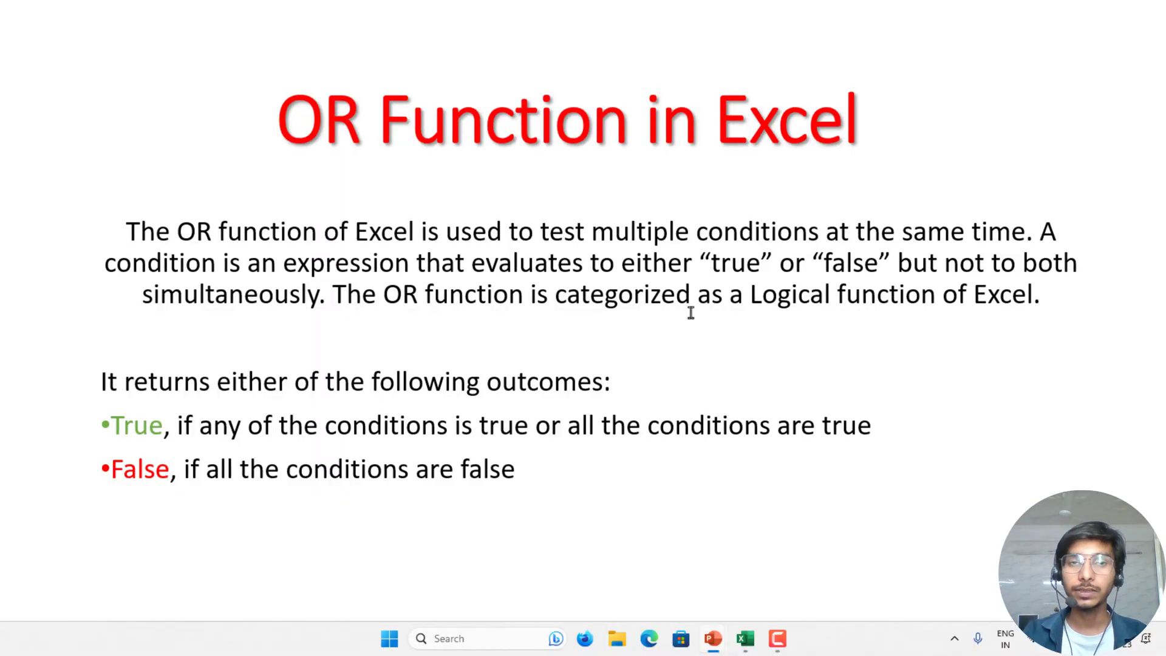